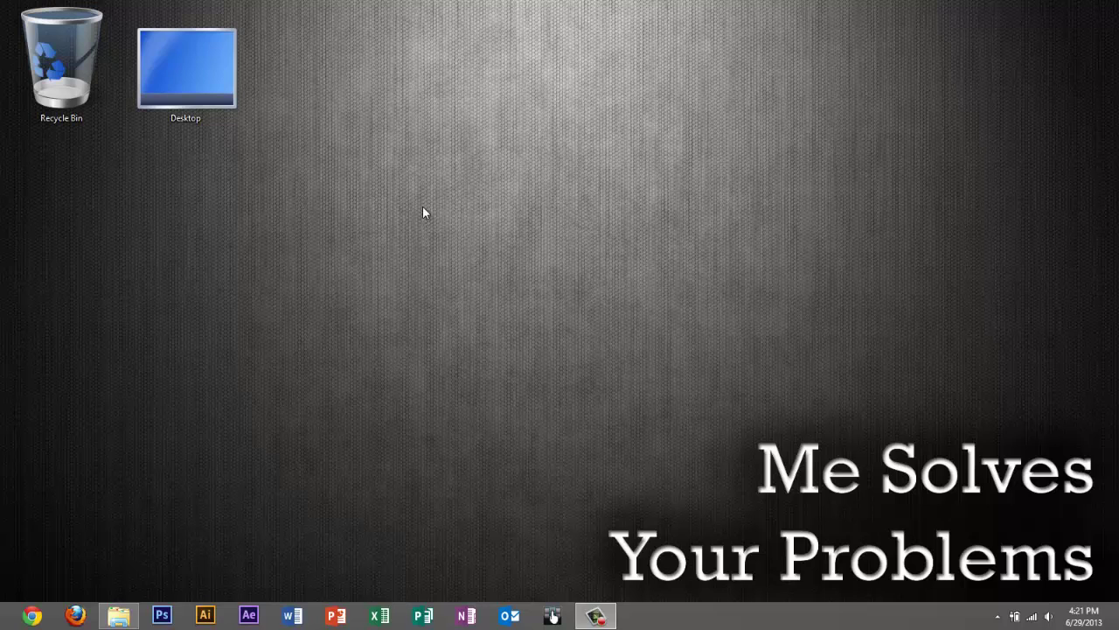
- Select both desktop icons, then clear the selection
drag(411, 124, 2, 2)
click(500, 193)
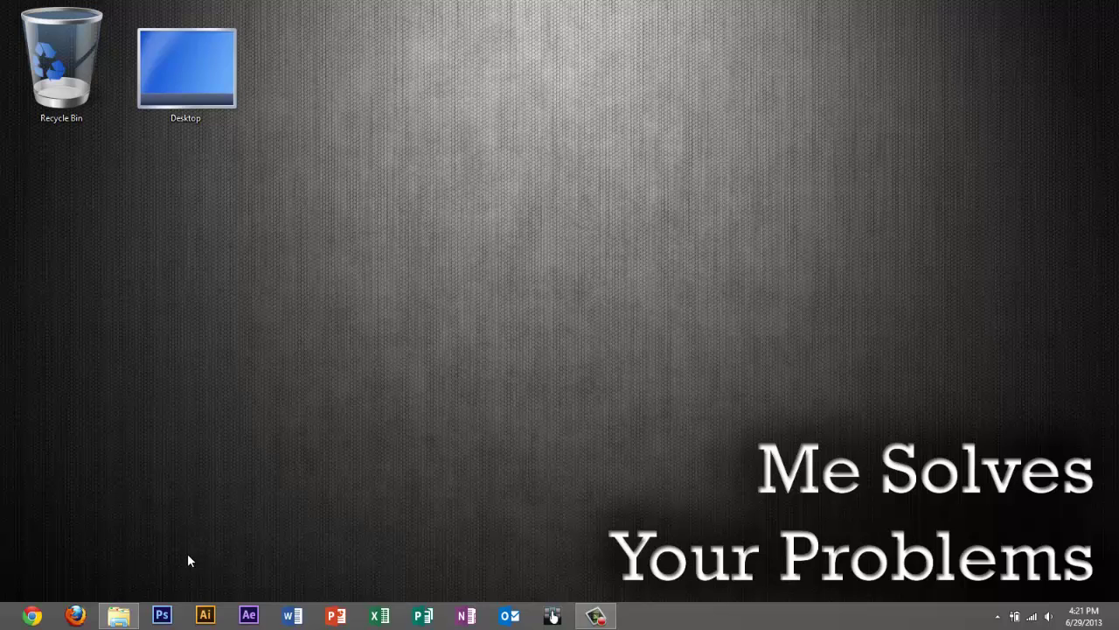
- Open a new File Explorer window from the taskbar icon's jump list
click(127, 616)
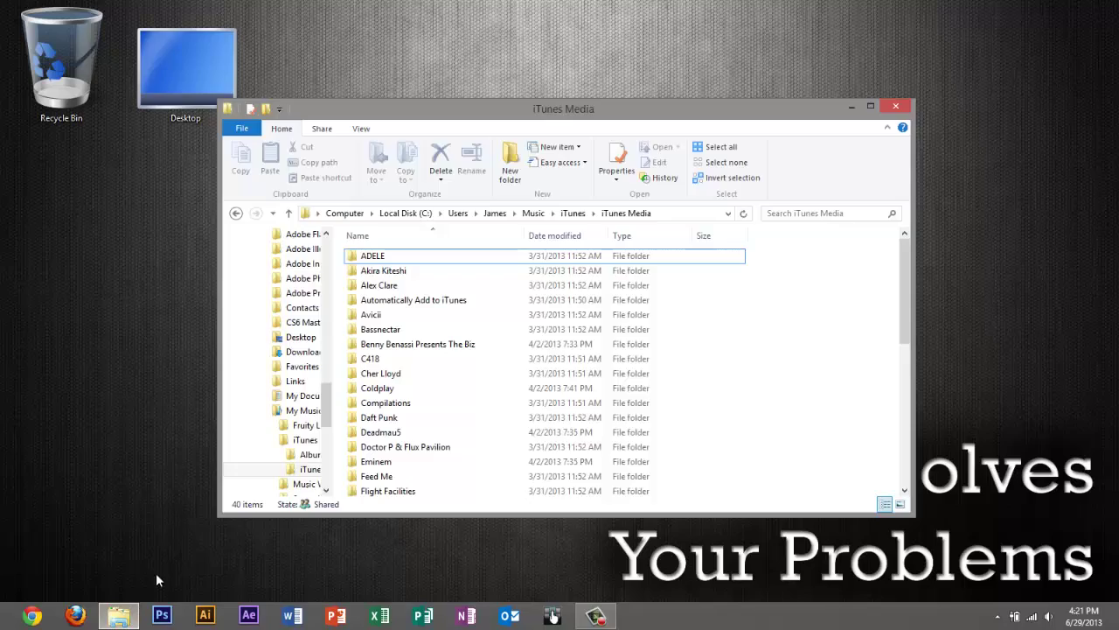
click(128, 616)
right_click(128, 616)
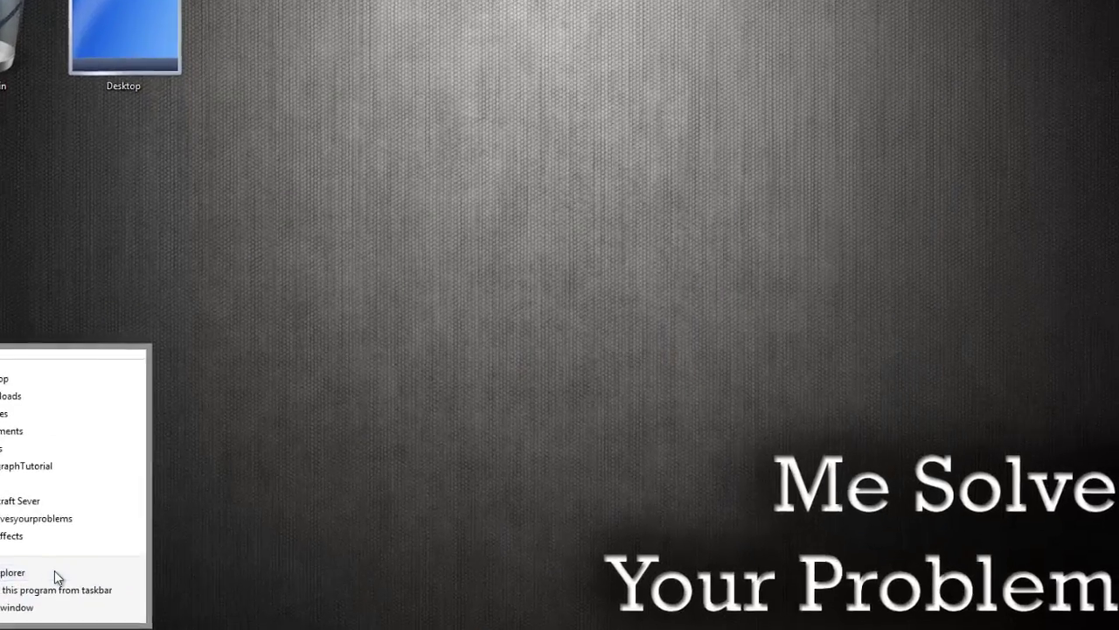
click(54, 576)
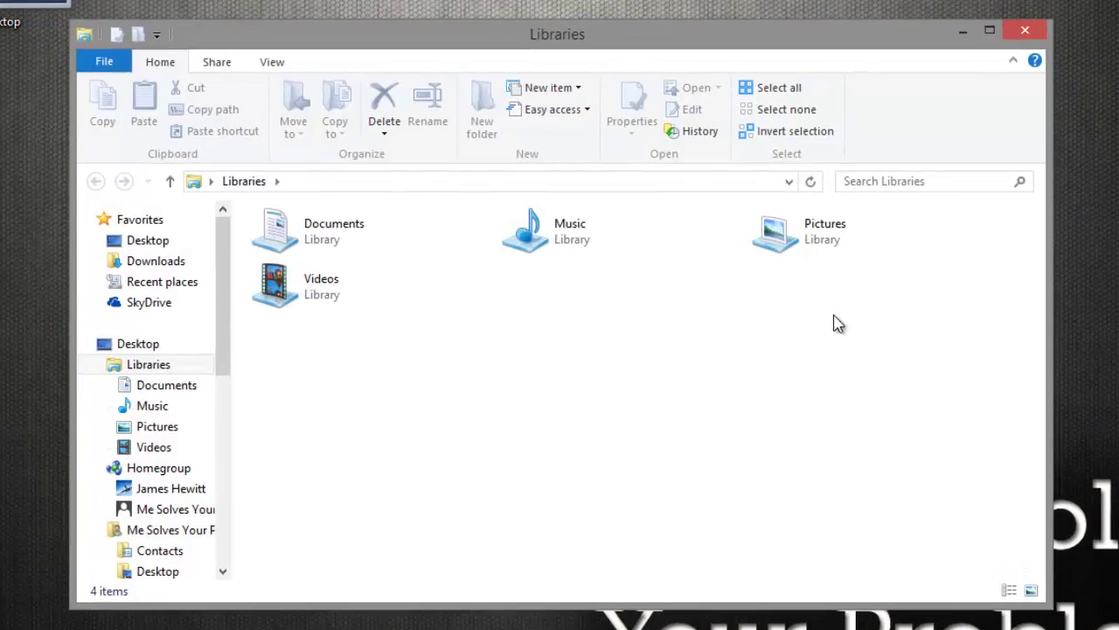
- Browse Music > iTunes > iTunes Media, then go to the Local Disk (C:) root
double_click(639, 247)
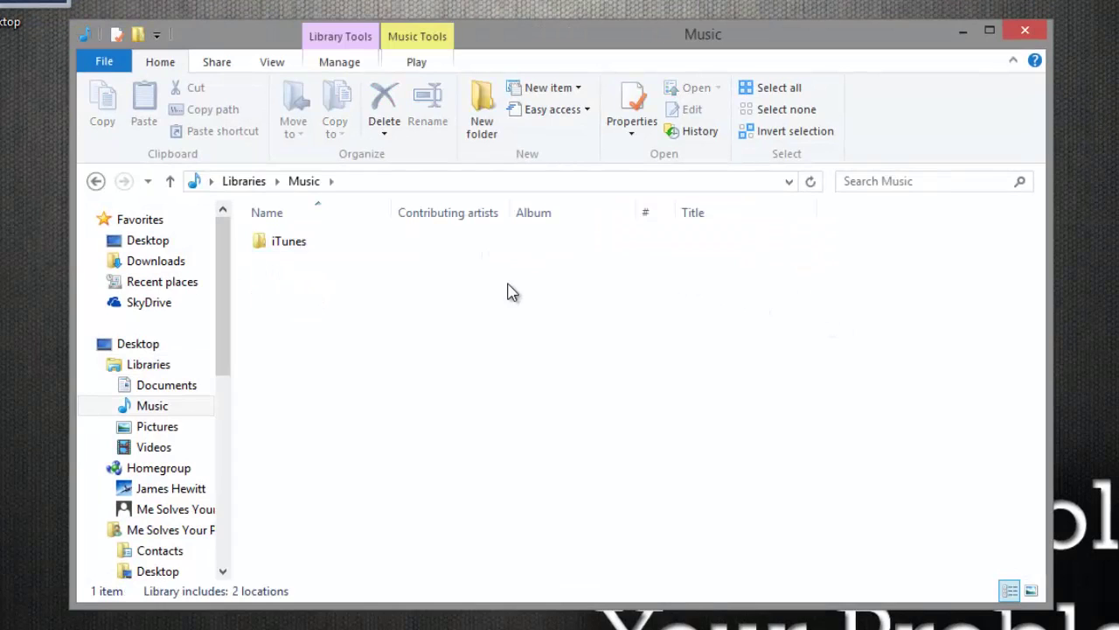
drag(467, 298, 288, 185)
click(365, 375)
double_click(364, 250)
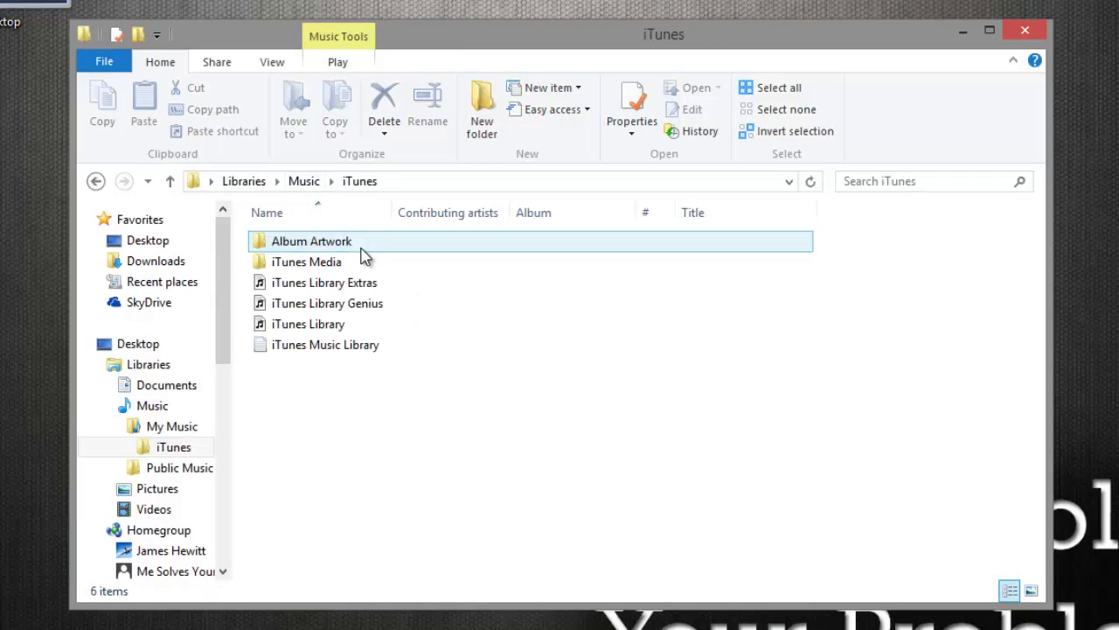
double_click(360, 269)
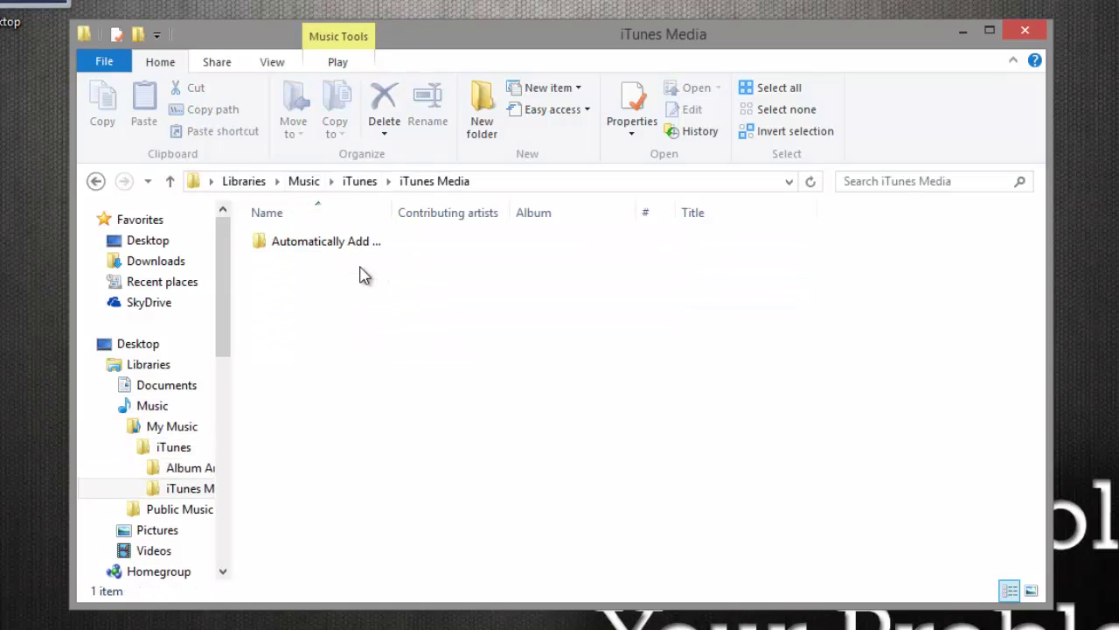
drag(330, 281, 476, 577)
drag(885, 437, 390, 289)
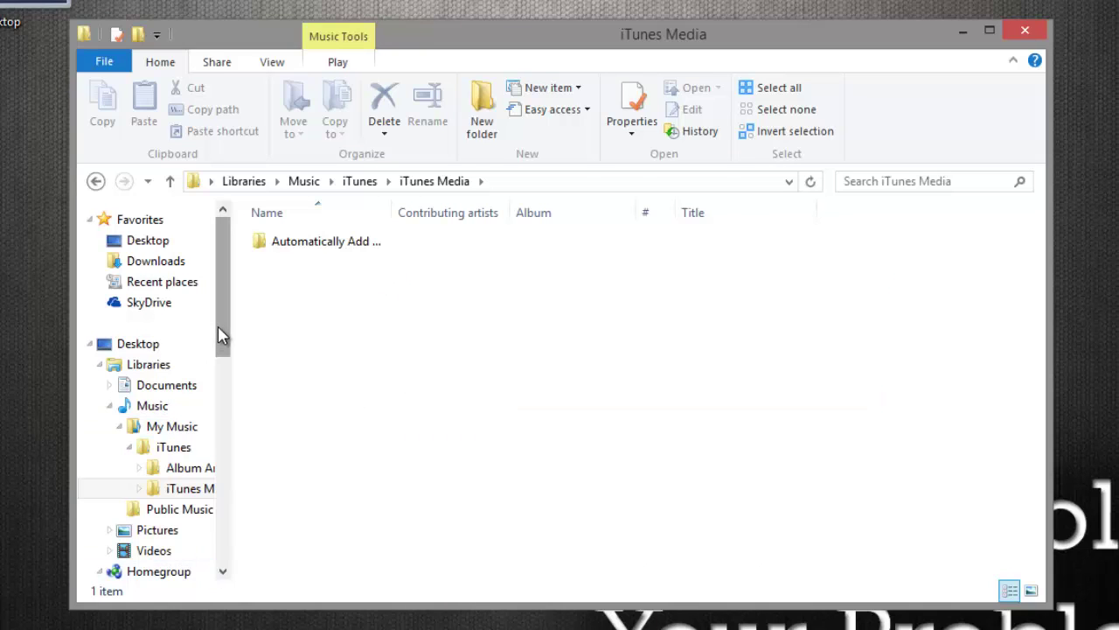
drag(218, 325, 219, 507)
- From Local Disk (C:), open Users, the user's home folder and My Music
click(190, 417)
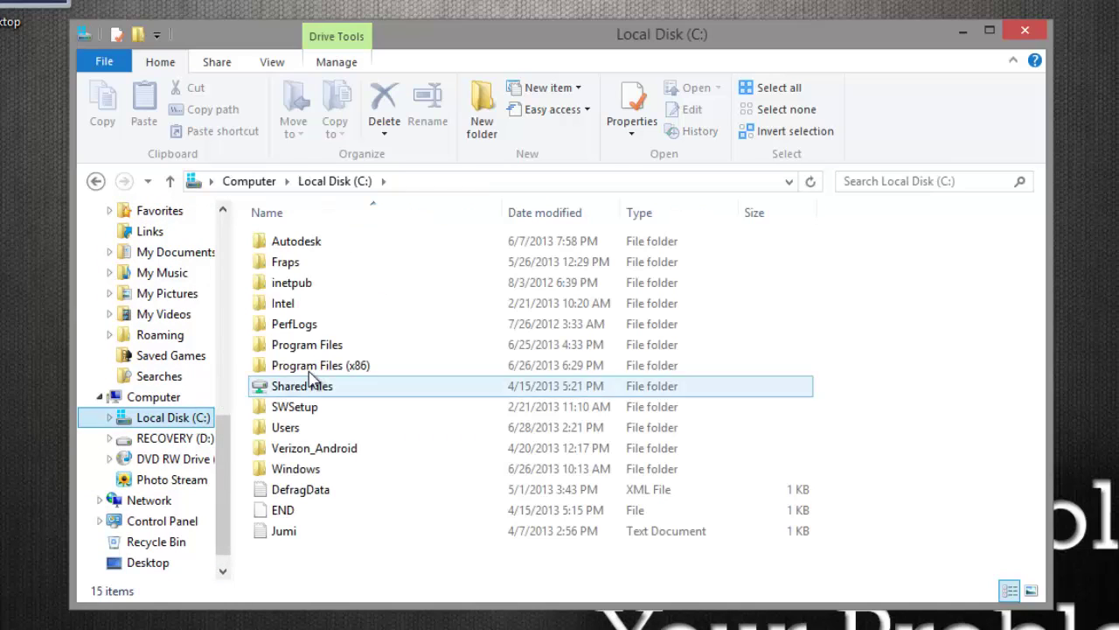
double_click(310, 426)
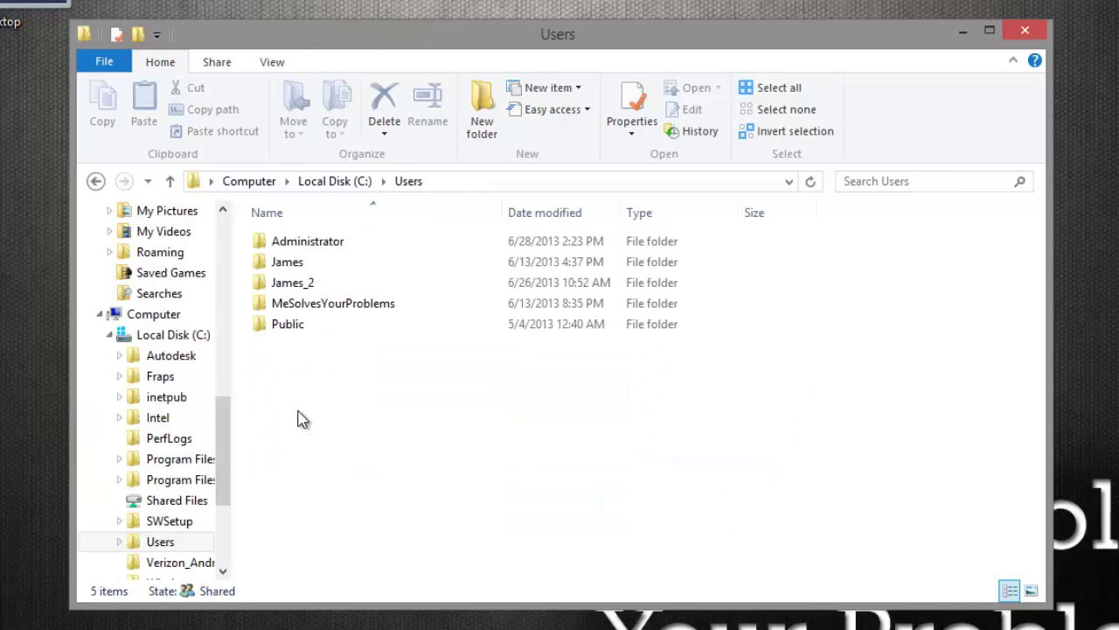
double_click(302, 263)
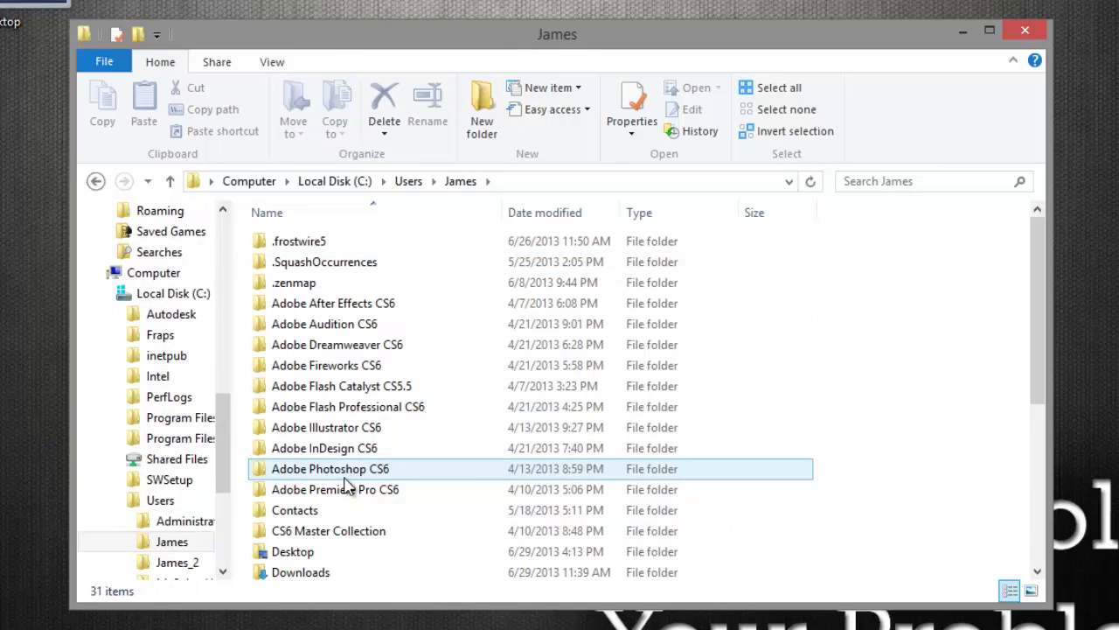
scroll(347, 428, down, 5)
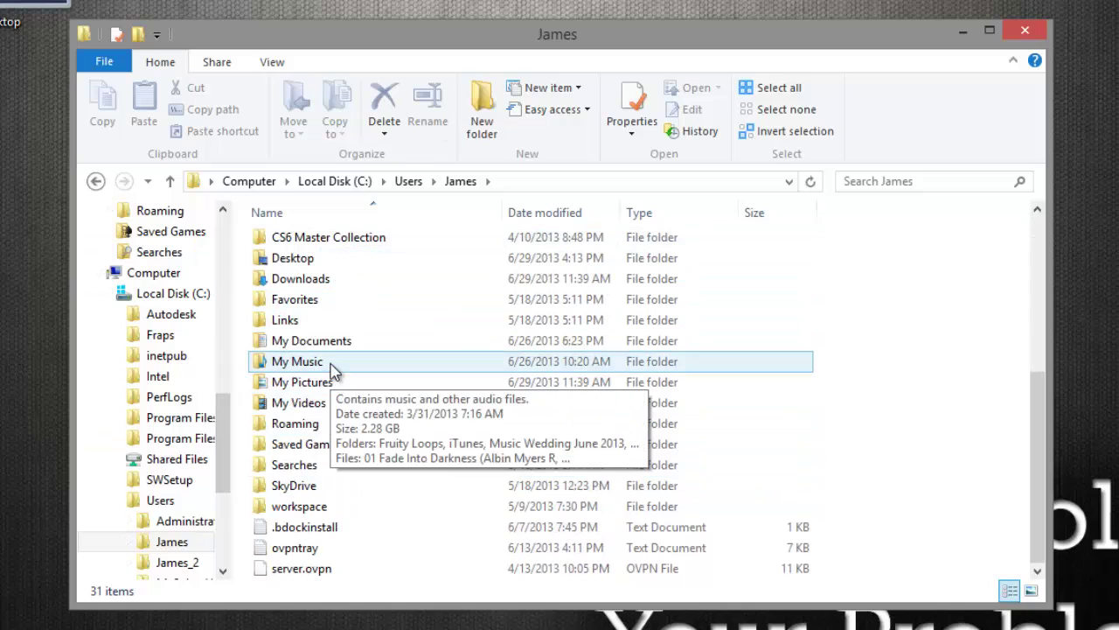
double_click(333, 362)
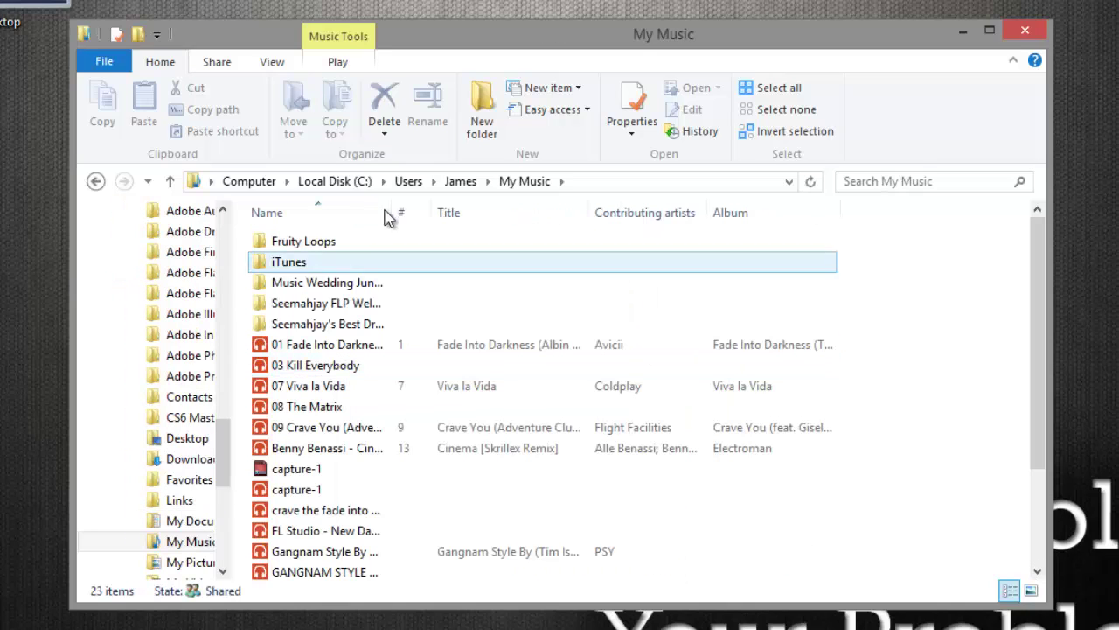
- Open iTunes > iTunes Media, check Compilations, then open the Deadmau5 folder
double_click(365, 270)
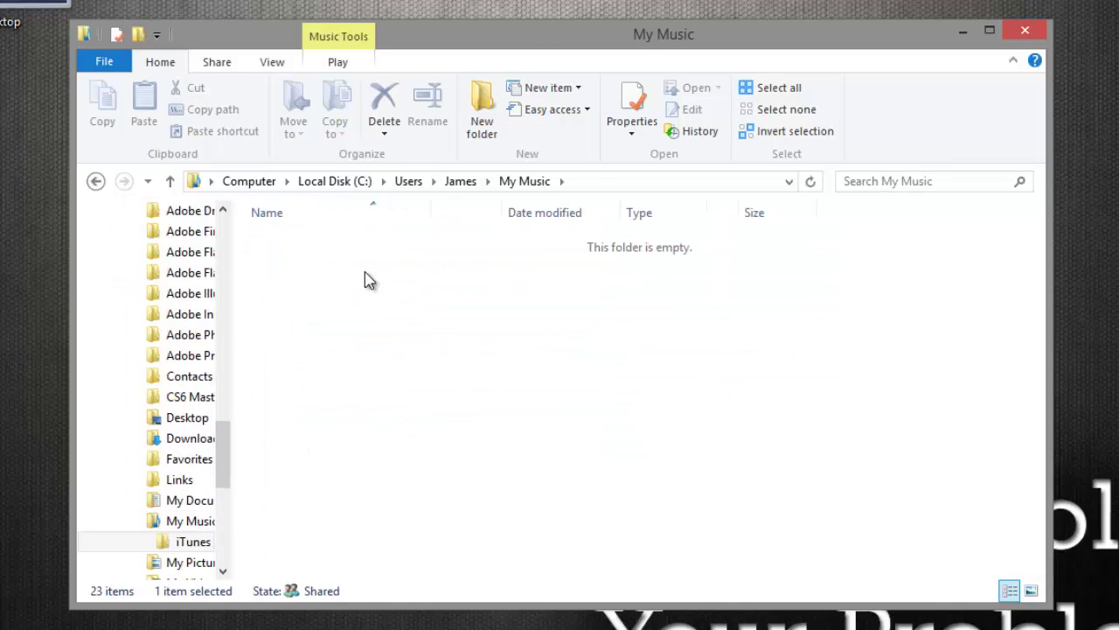
double_click(366, 268)
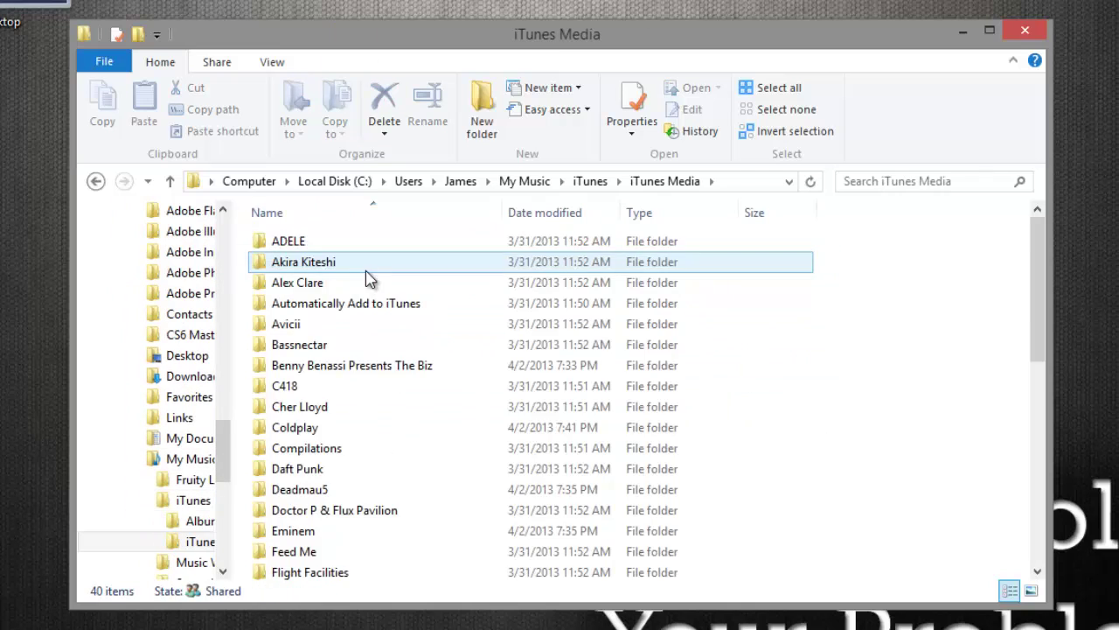
scroll(367, 280, down, 5)
scroll(368, 314, up, 1)
scroll(370, 317, up, 3)
scroll(370, 312, down, 1)
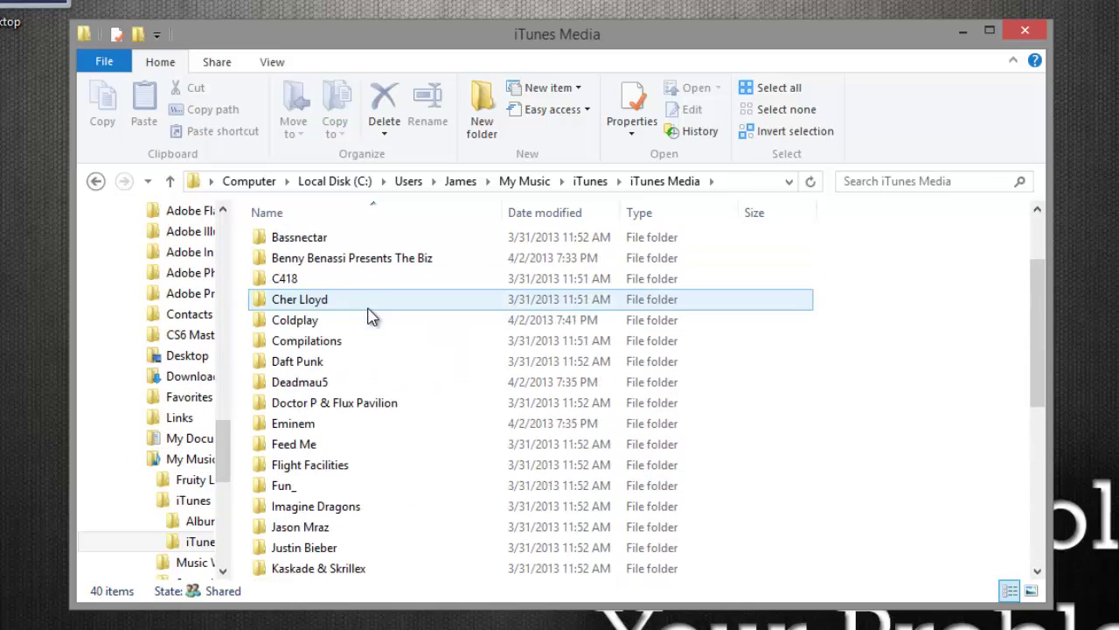
double_click(356, 352)
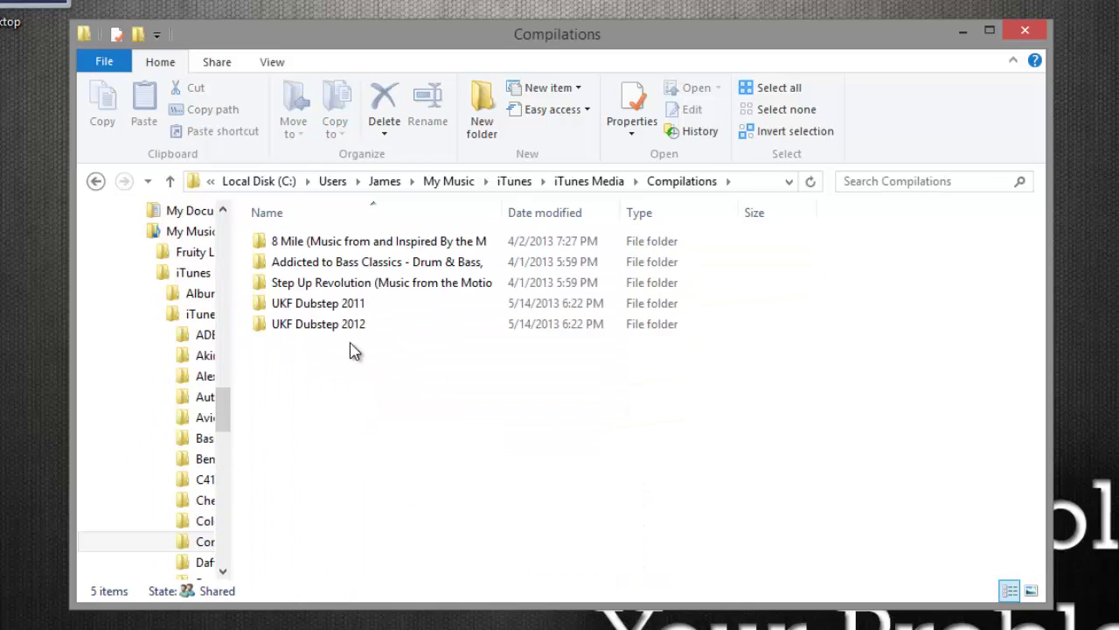
click(96, 182)
double_click(536, 494)
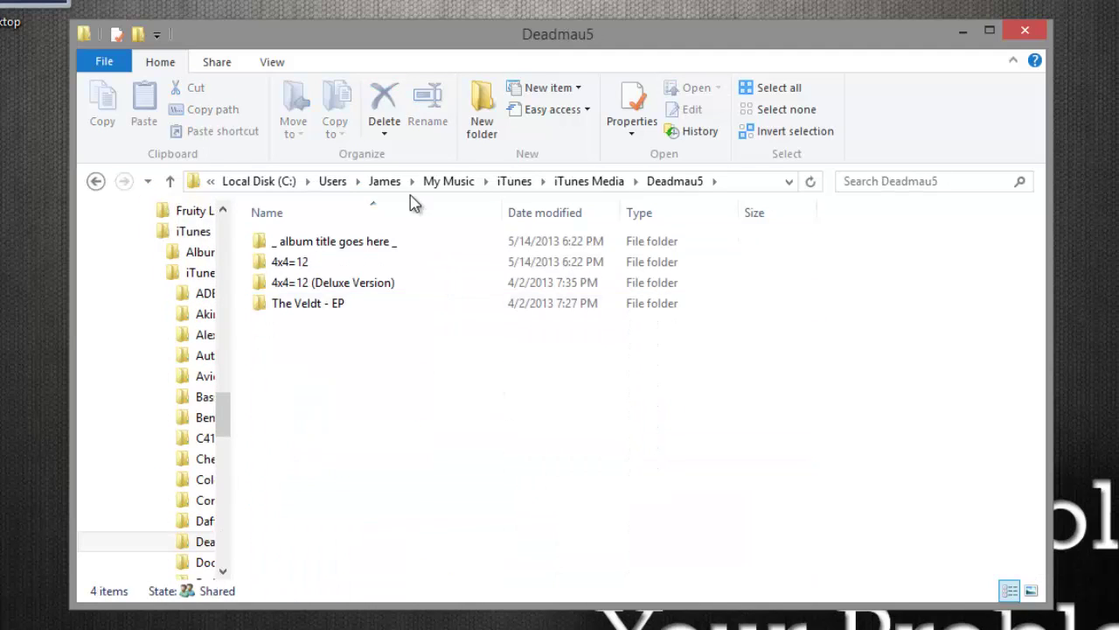
- Open 4x4=12 (Deluxe Version) and copy the 1-09 Raise Your Weapon track with Ctrl+C
double_click(367, 282)
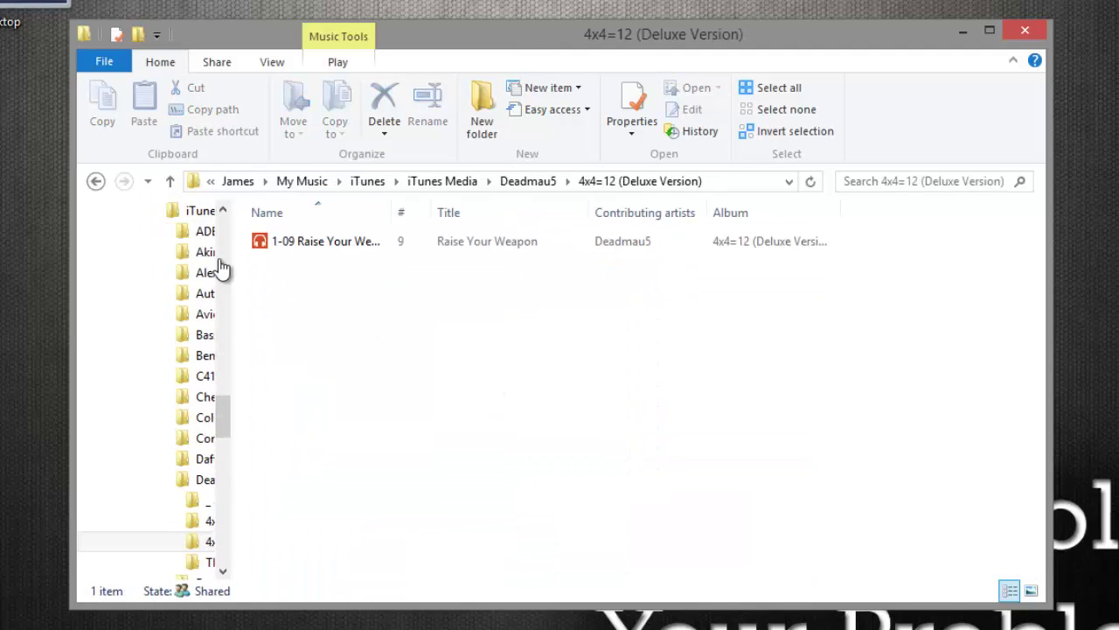
key(Down)
click(442, 416)
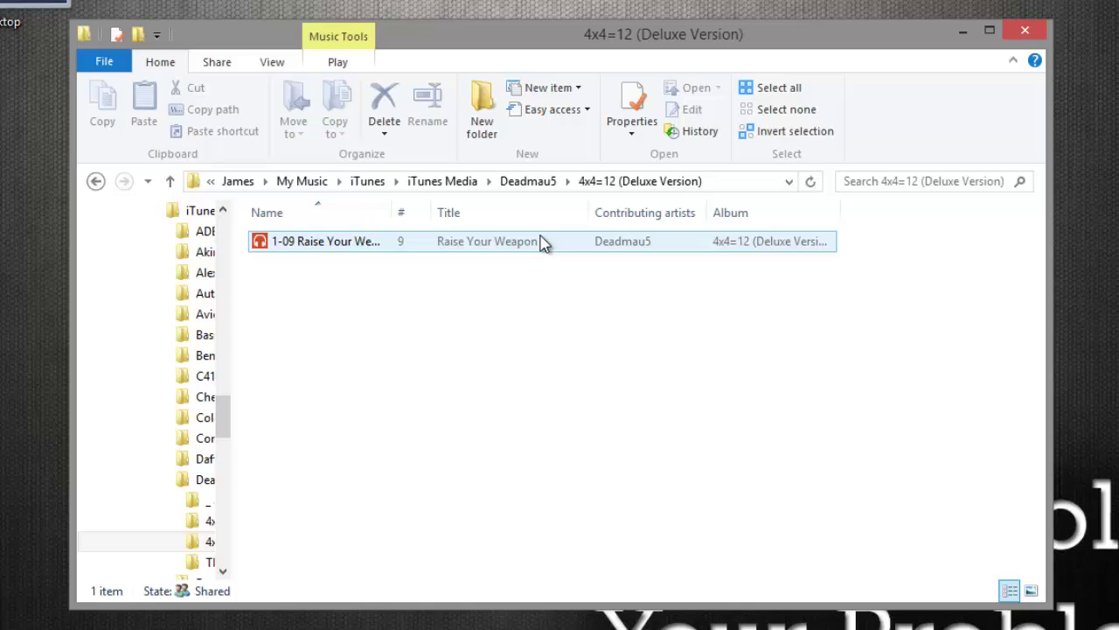
click(543, 241)
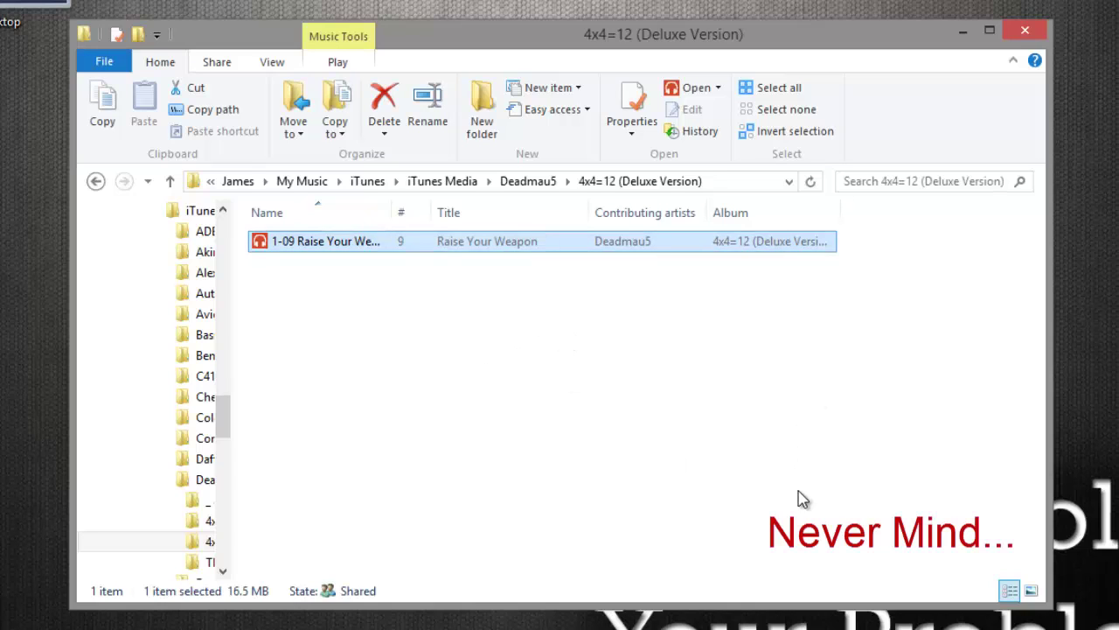
key(ctrl+c)
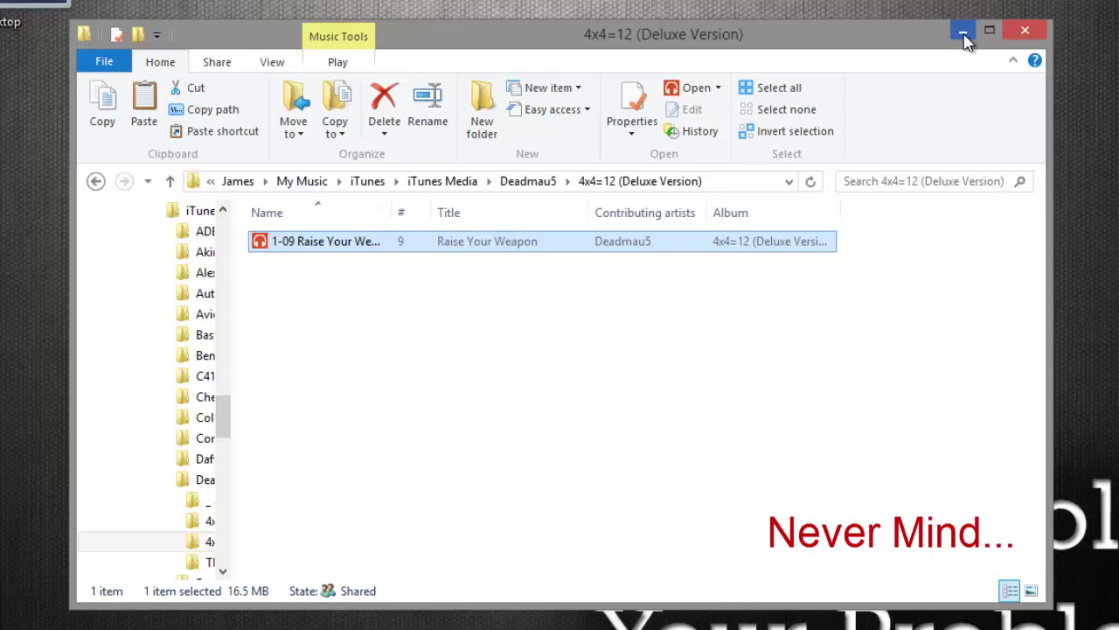
click(588, 284)
drag(453, 308, 353, 229)
click(482, 324)
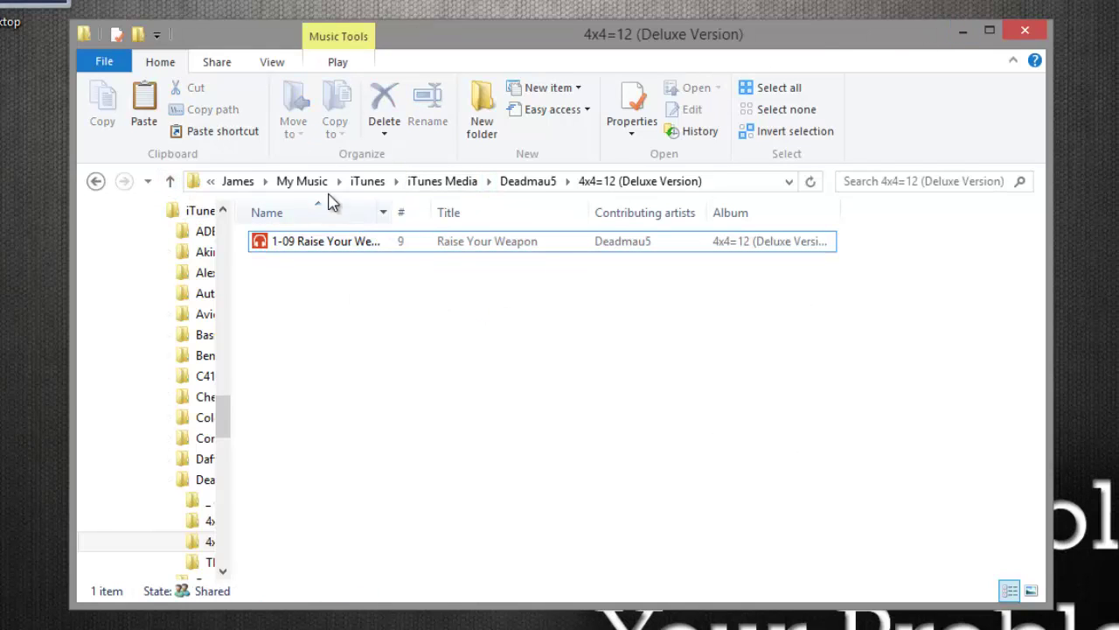
drag(226, 411, 219, 262)
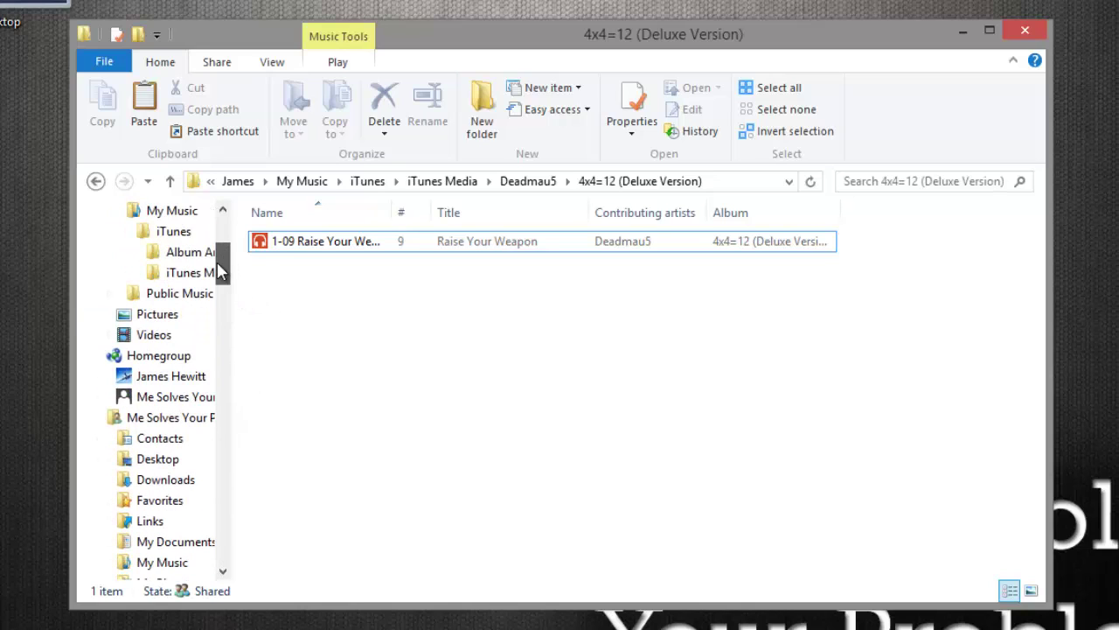
click(171, 211)
key(ctrl+v)
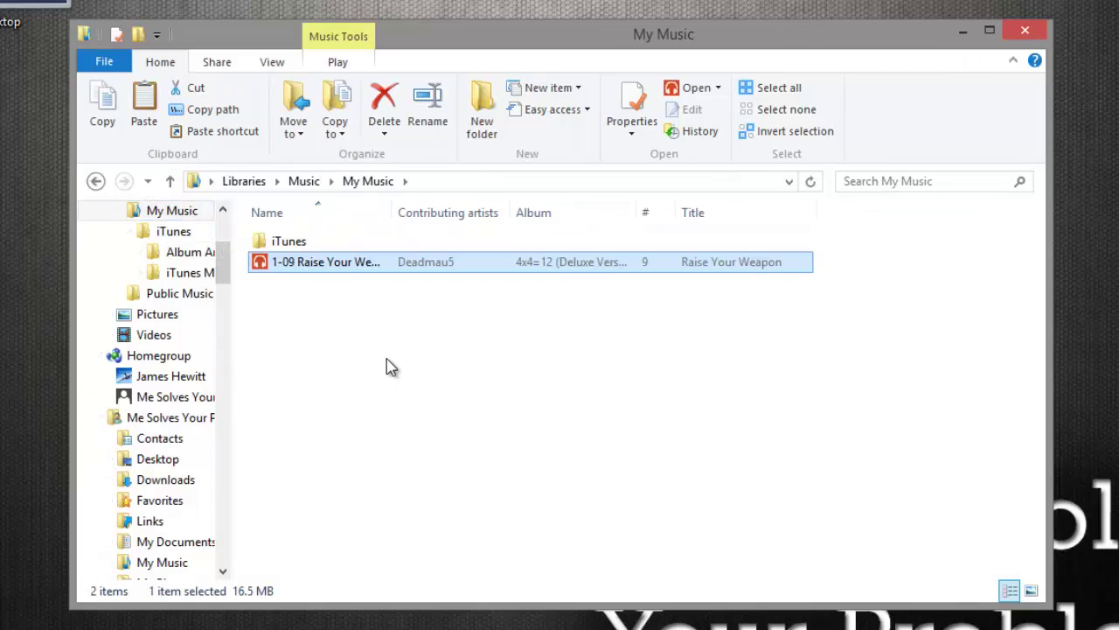
click(387, 332)
right_click(377, 322)
click(319, 370)
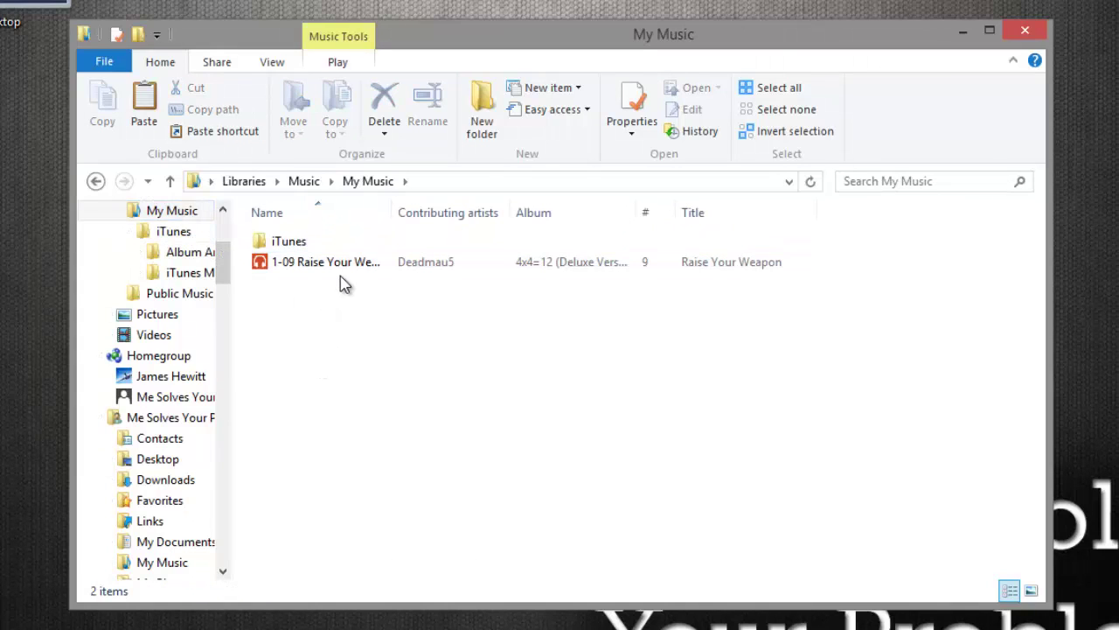
click(332, 263)
click(417, 269)
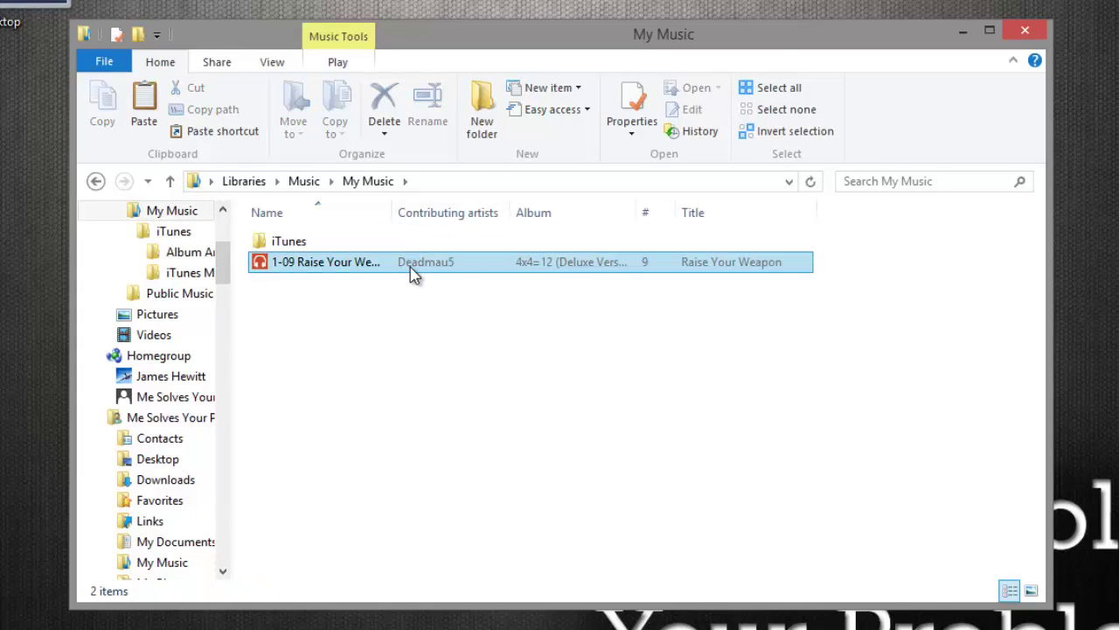
click(526, 266)
click(530, 334)
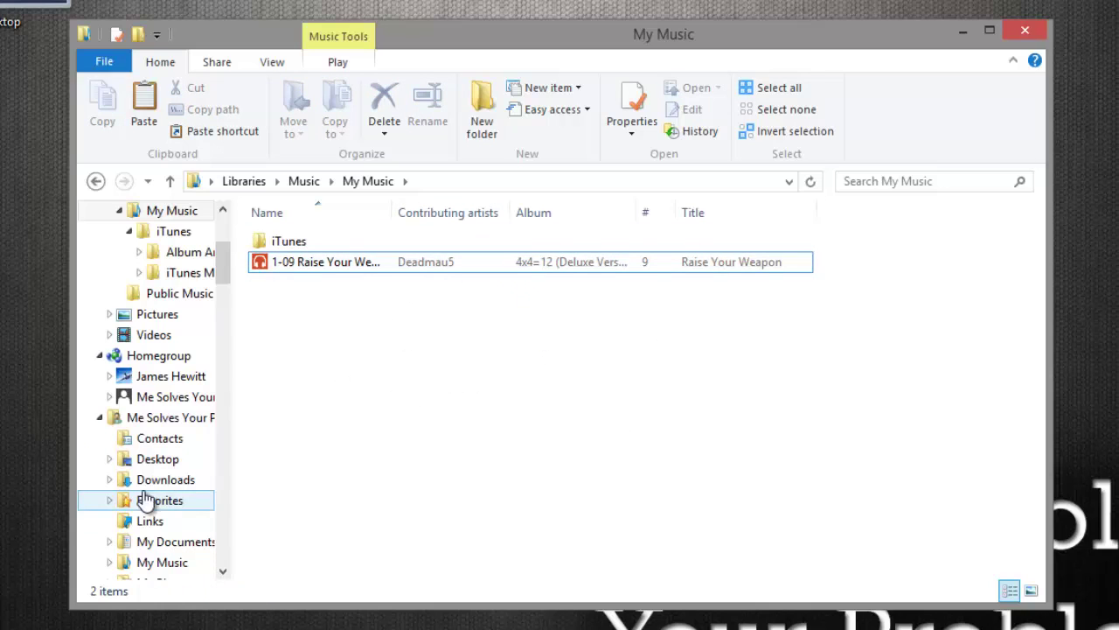
scroll(225, 324, down, 6)
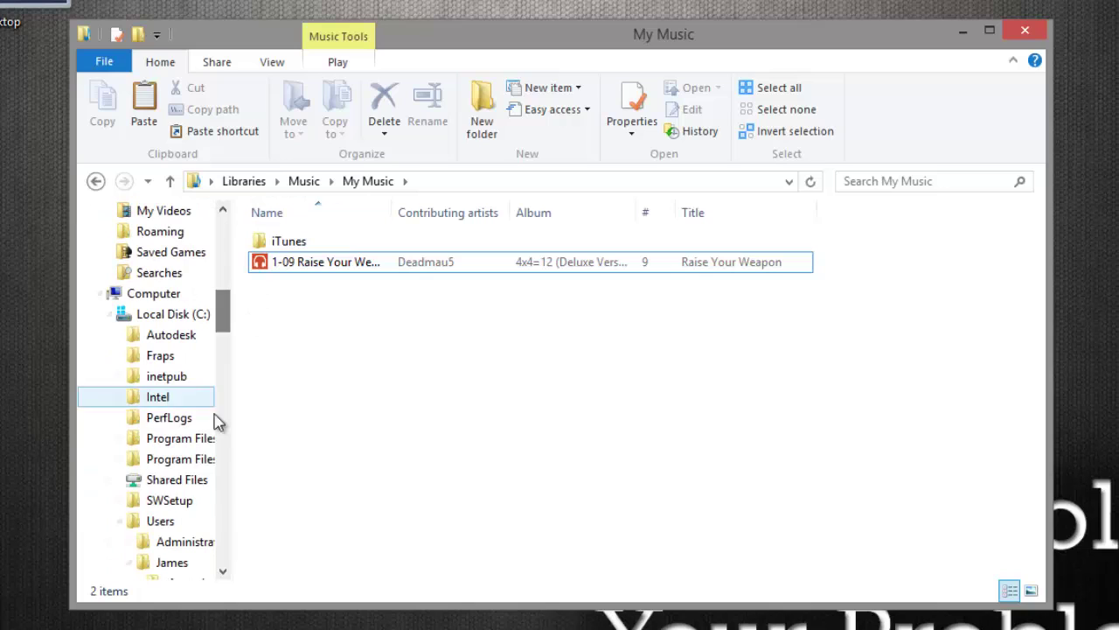
- Start a new shortcut from the desktop's New > Shortcut menu
right_click(0, 214)
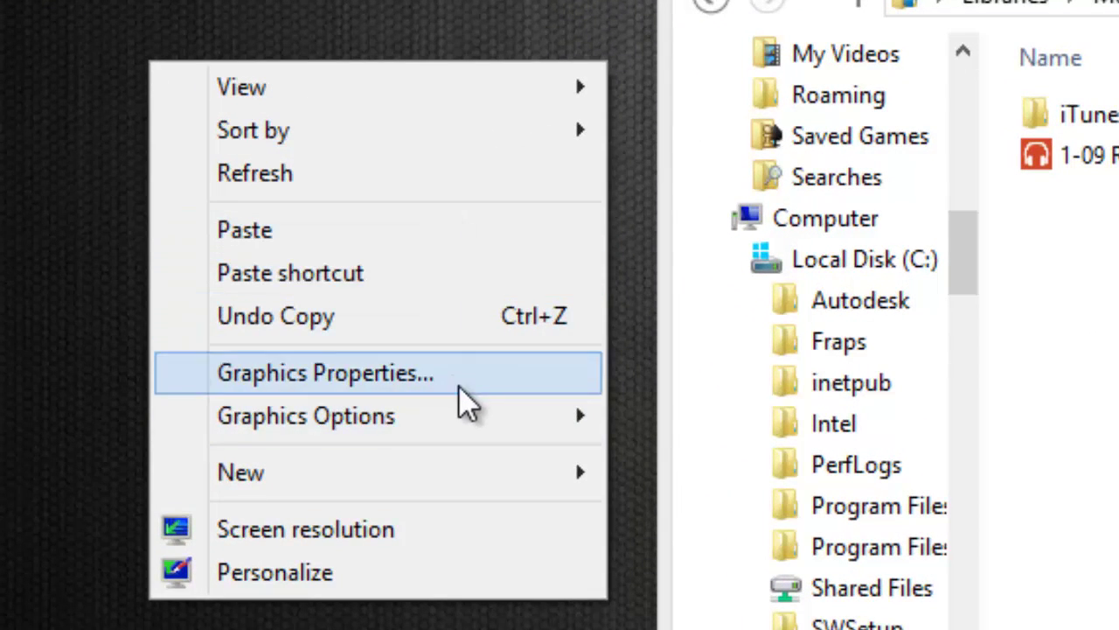
mouse_move(580, 480)
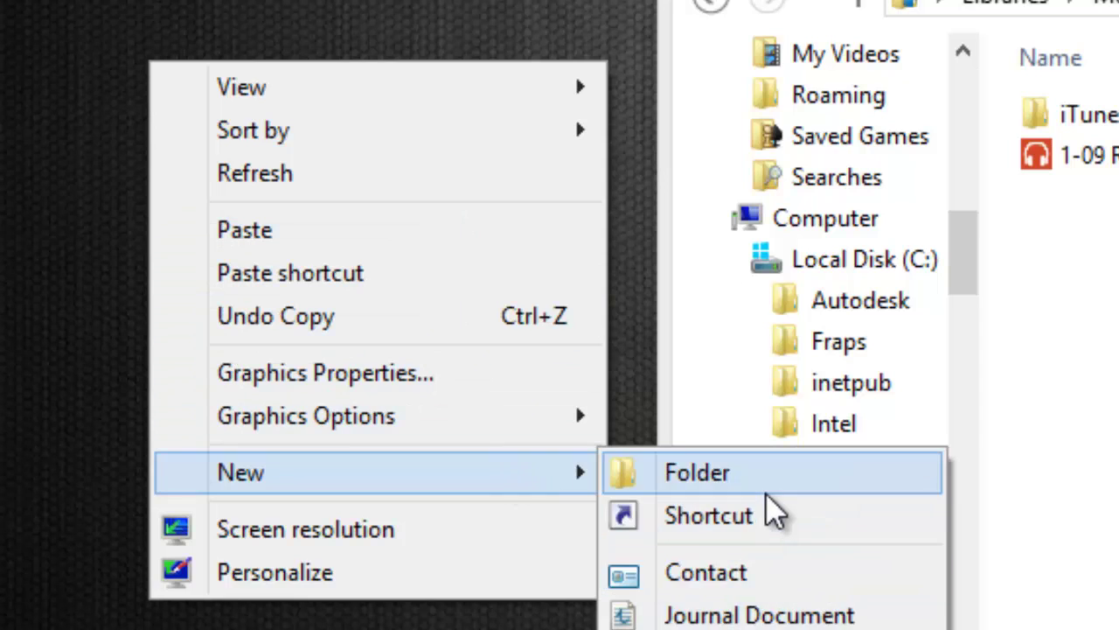
click(773, 518)
- Enter the user's Music\iTunes\iTunes Media\ folder as the shortcut location, using autocomplete
text(C)
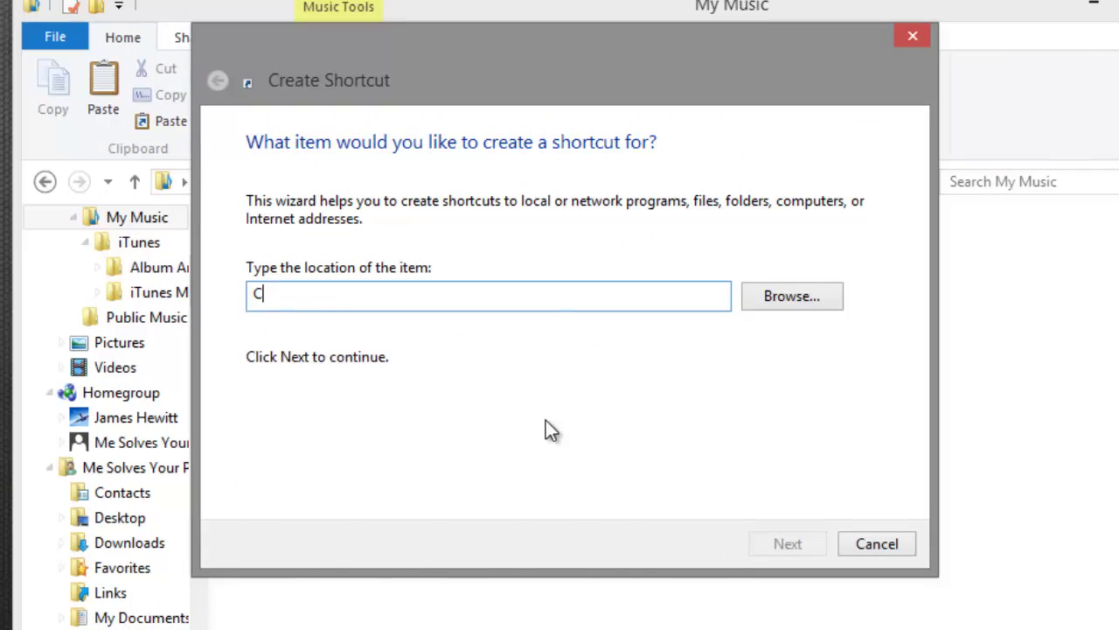
text(:\)
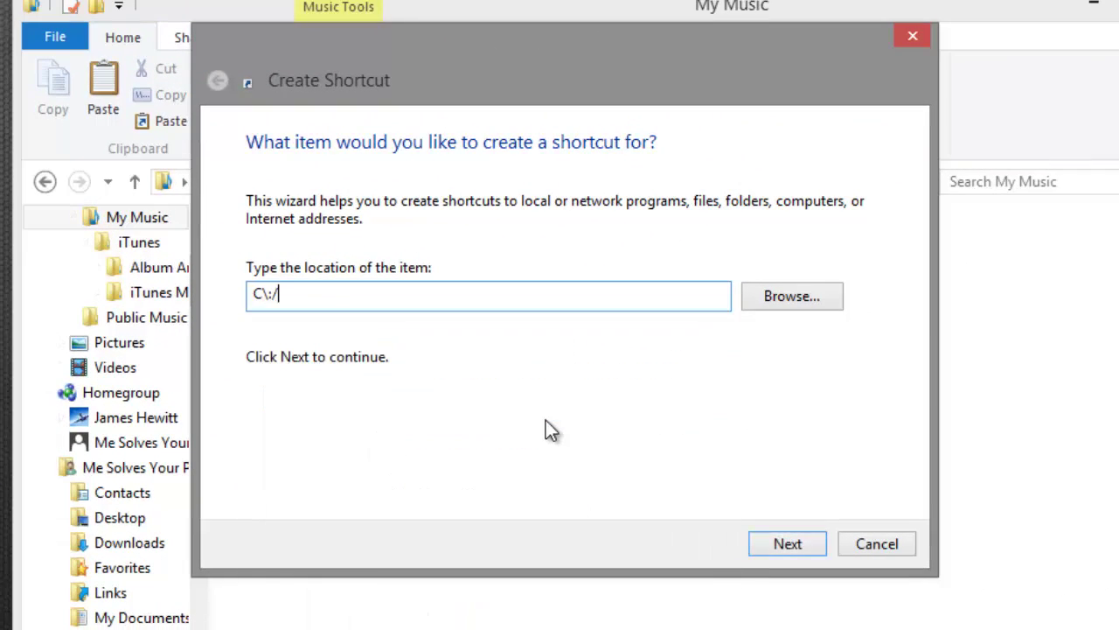
key(BackSpace)
key(BackSpace)
text(:\)
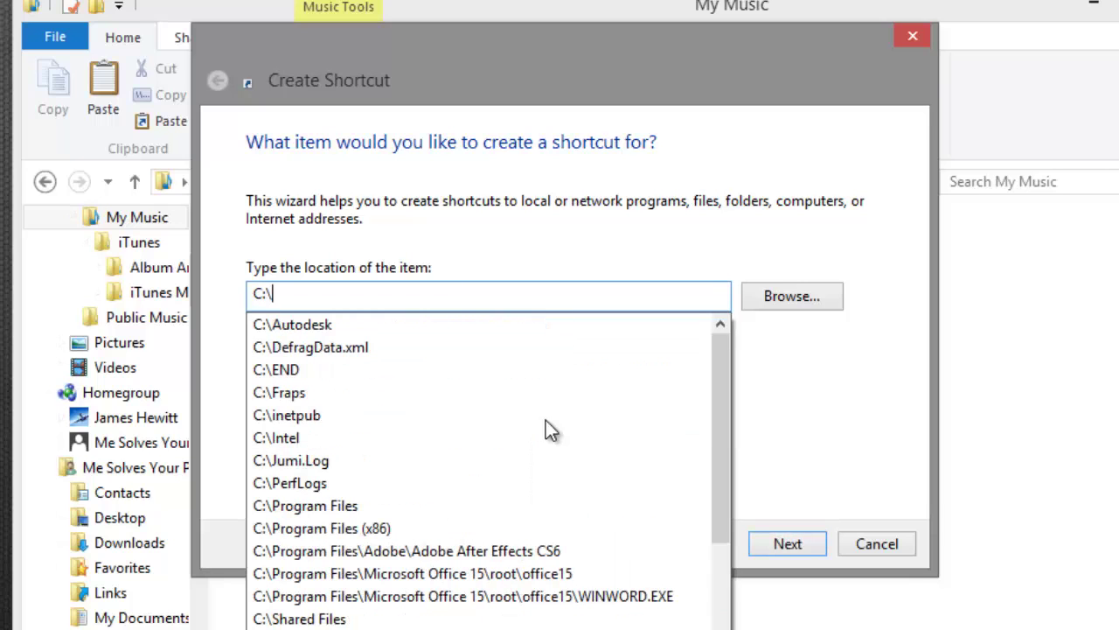
text(Users)
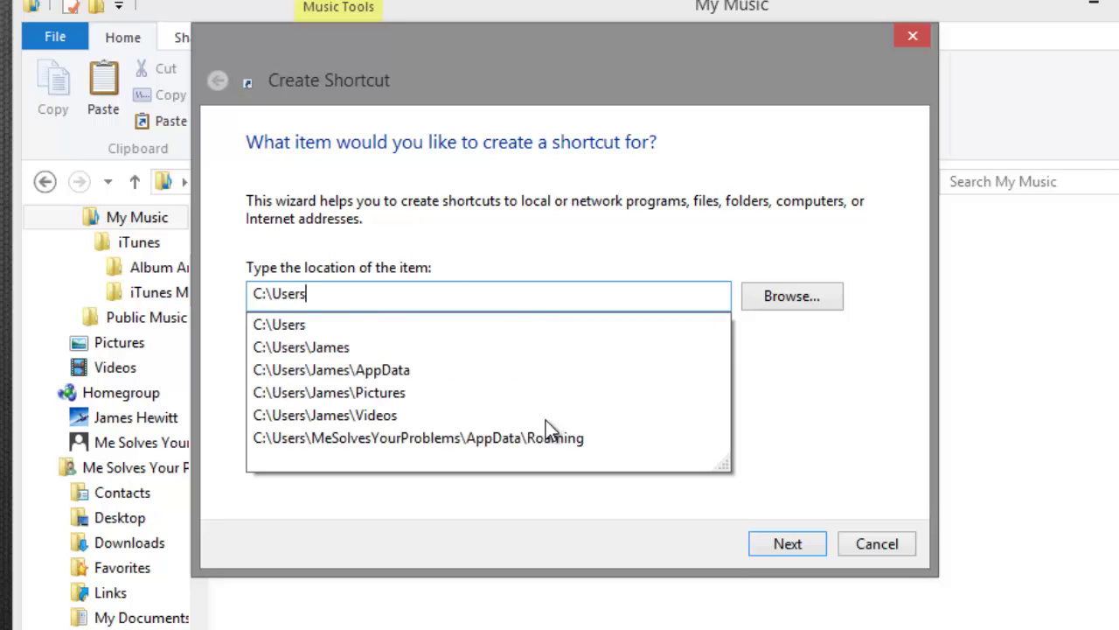
text(\James\)
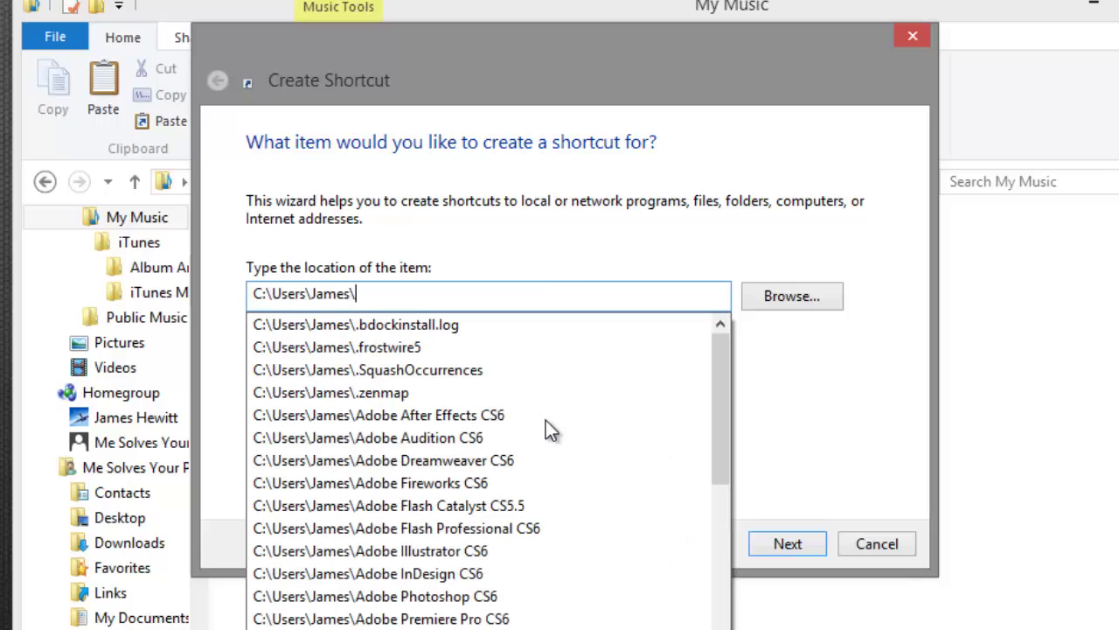
text(Mus)
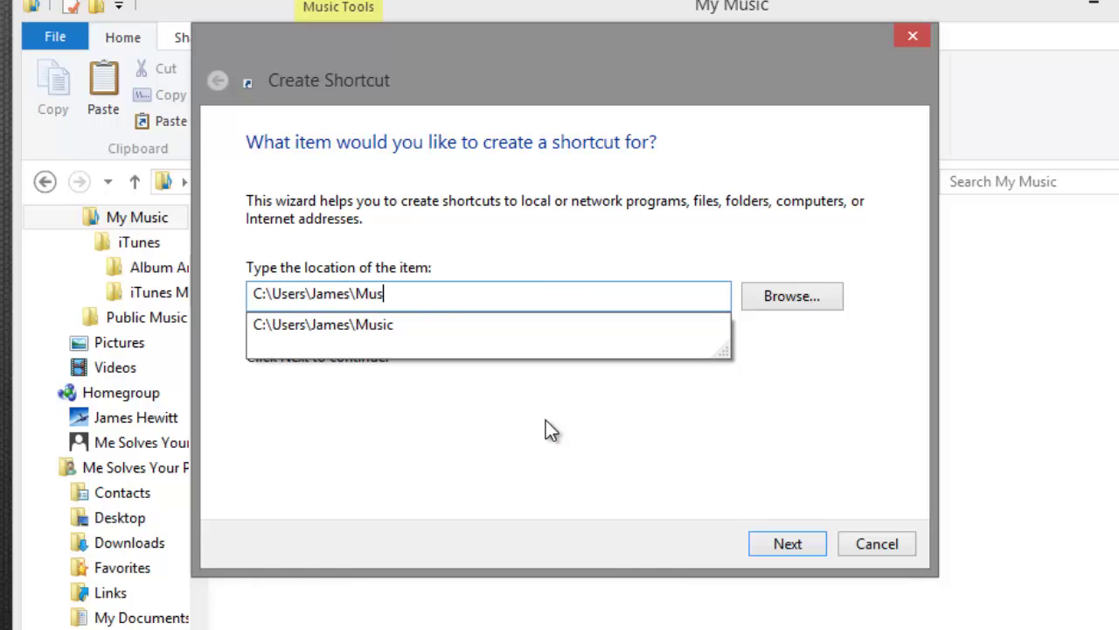
text(ic\Itun)
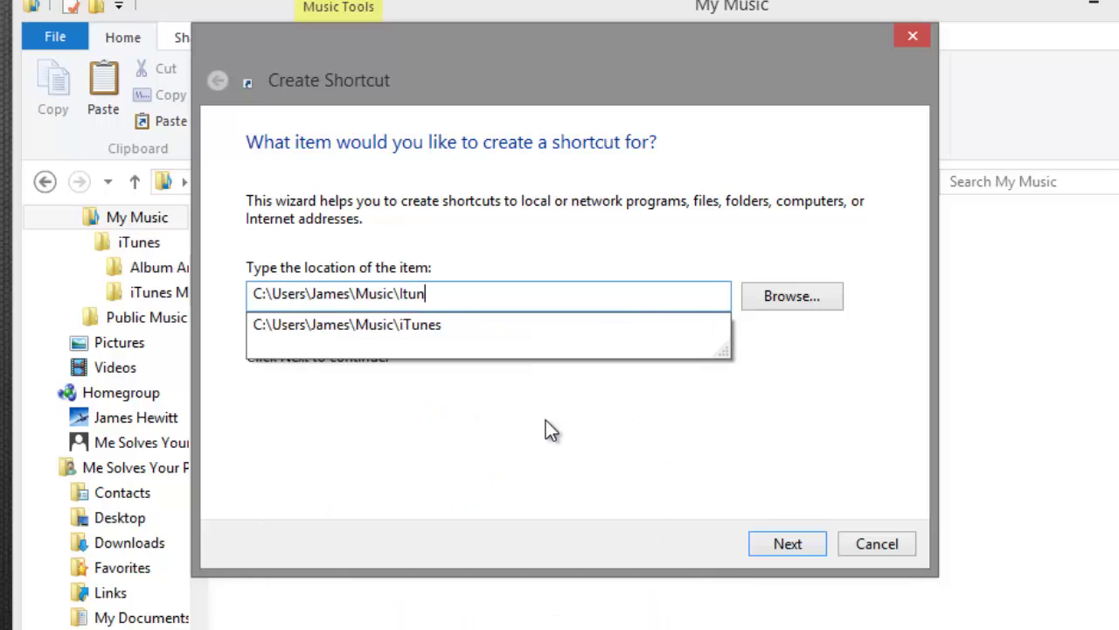
click(369, 320)
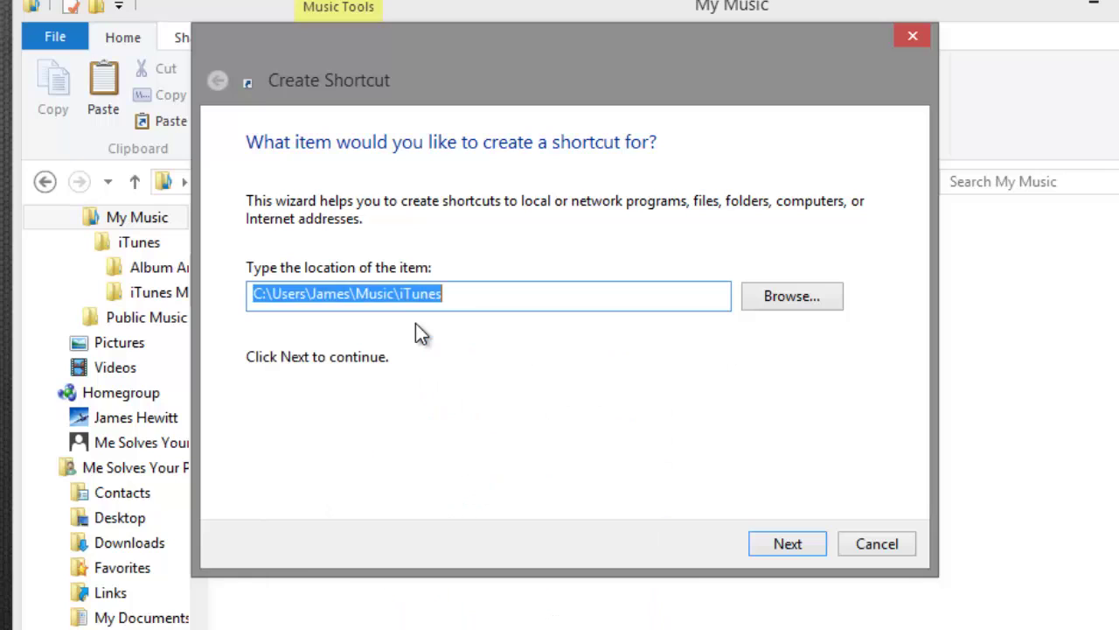
click(458, 304)
text(\)
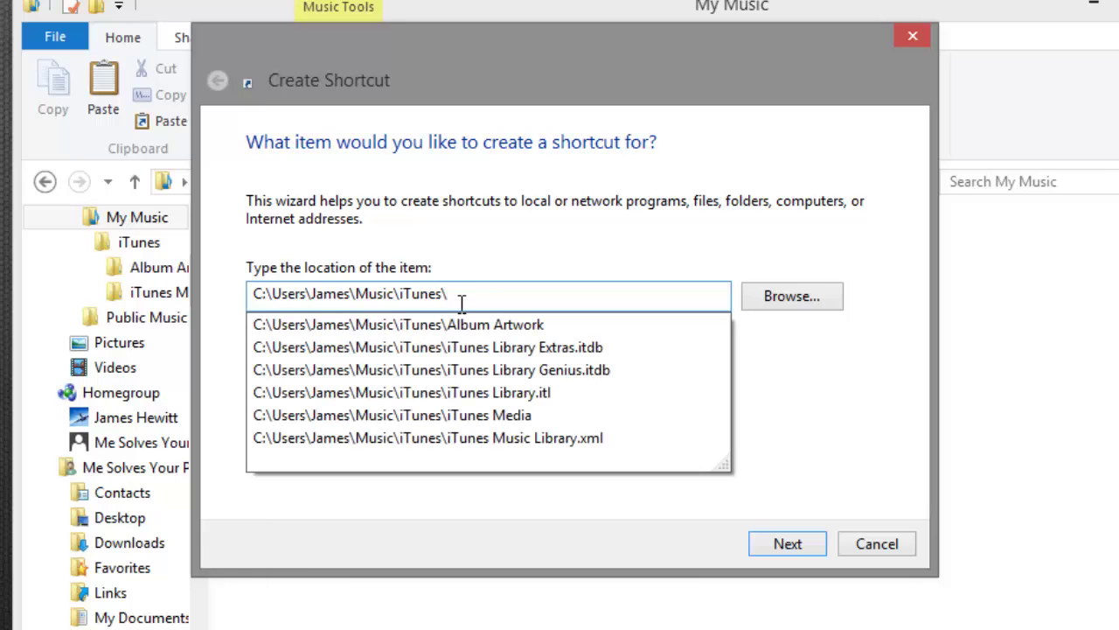
click(497, 416)
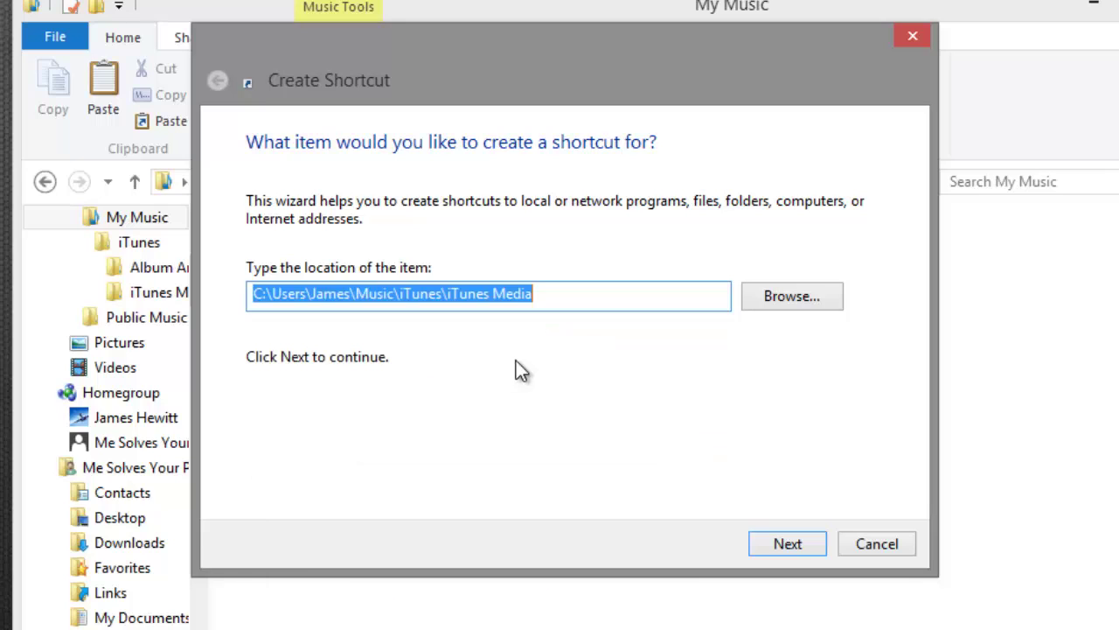
click(549, 295)
text(\)
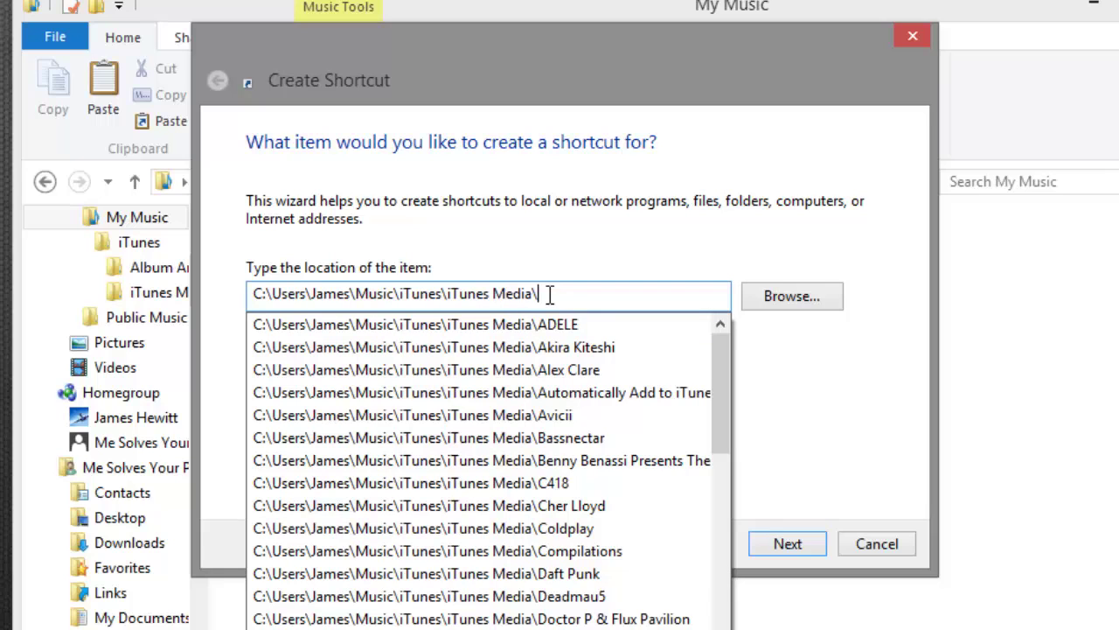
- Confirm the iTunes Media path and finish the shortcut under the name iTunes Media
click(872, 580)
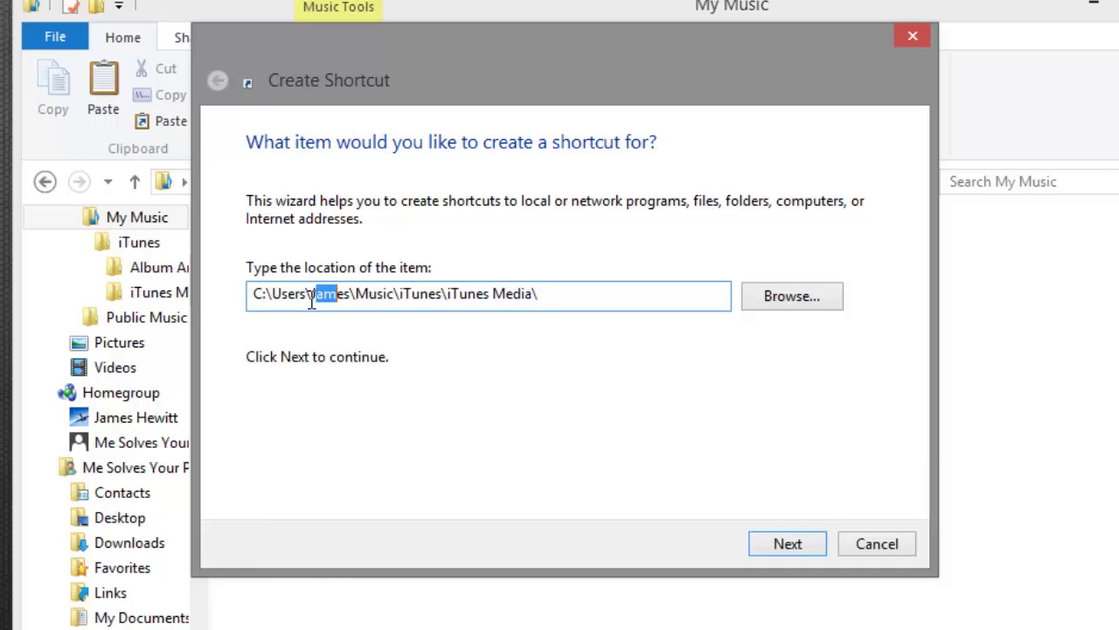
drag(312, 300, 352, 298)
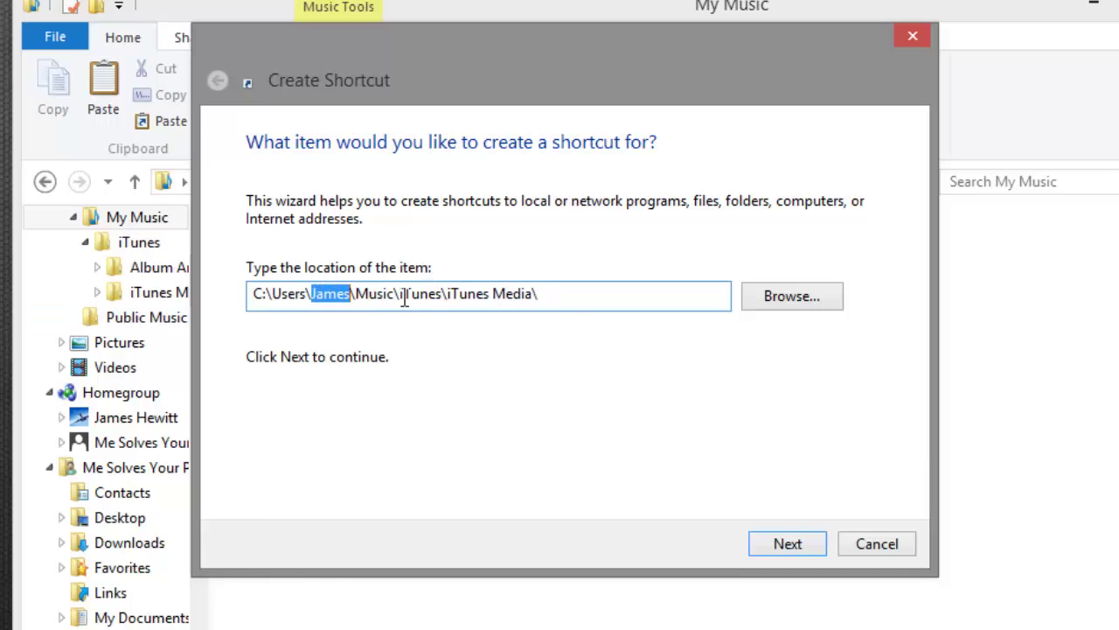
key(ctrl+a)
click(581, 298)
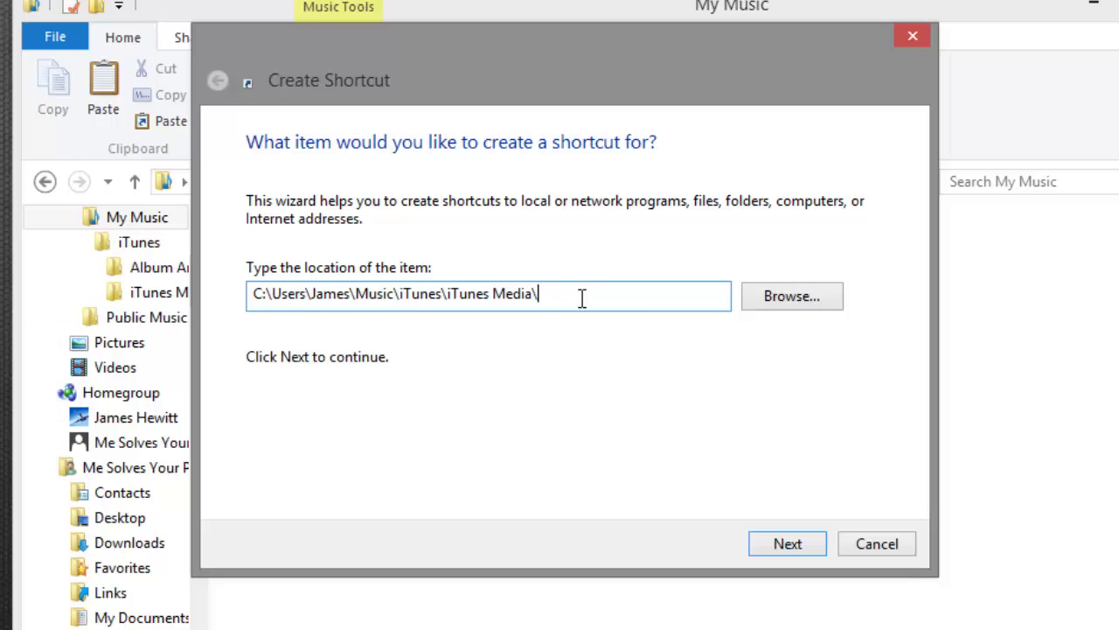
drag(582, 298, 175, 296)
click(785, 545)
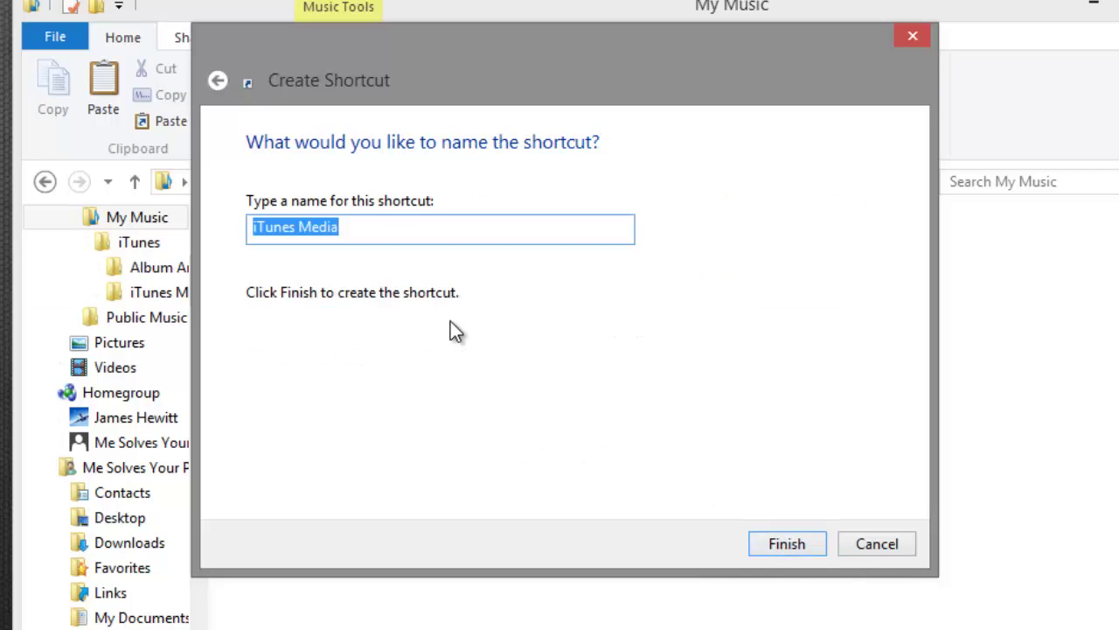
key(Return)
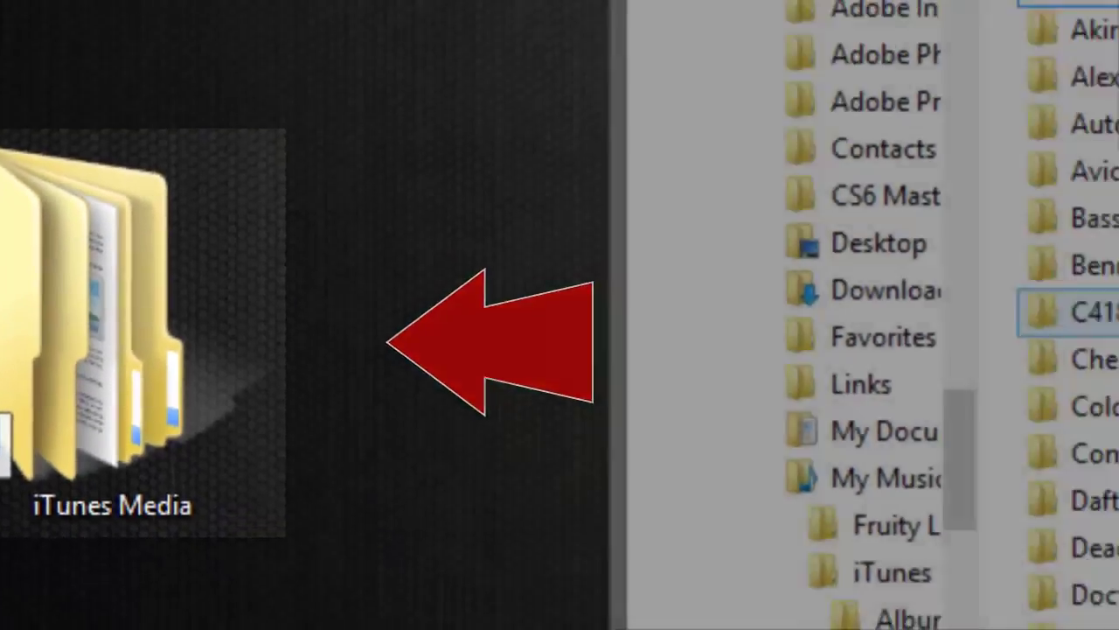
- Close the iTunes Media window, then delete 1-09 Raise Your Weapon from My Music
scroll(555, 376, down, 6)
scroll(555, 368, down, 2)
scroll(554, 359, up, 2)
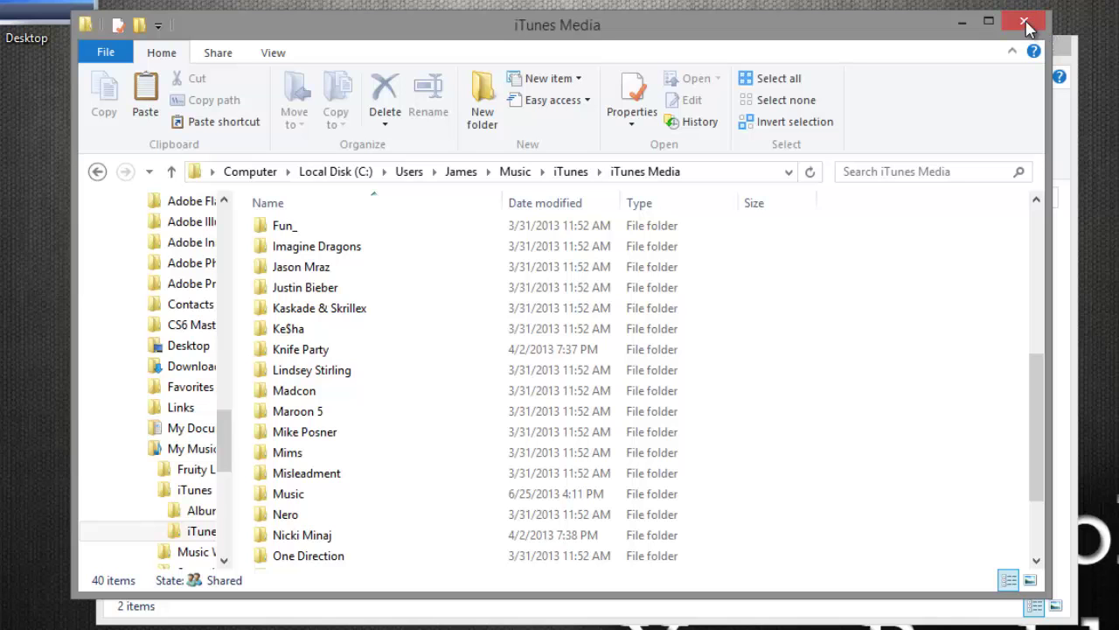
scroll(490, 393, up, 6)
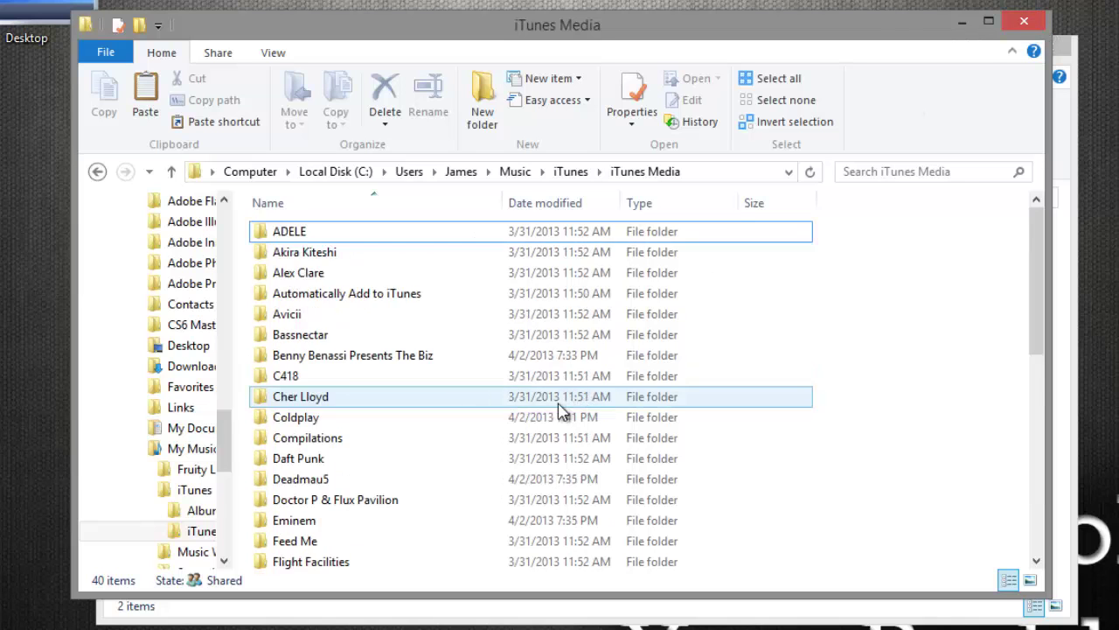
scroll(499, 400, down, 2)
scroll(499, 399, up, 2)
click(1035, 28)
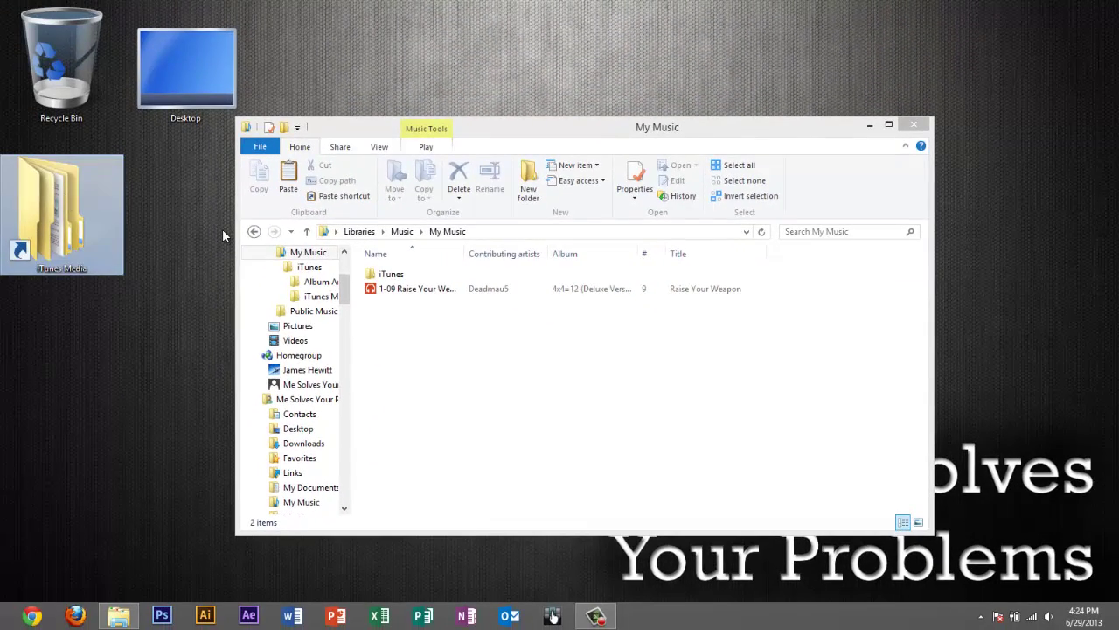
click(411, 289)
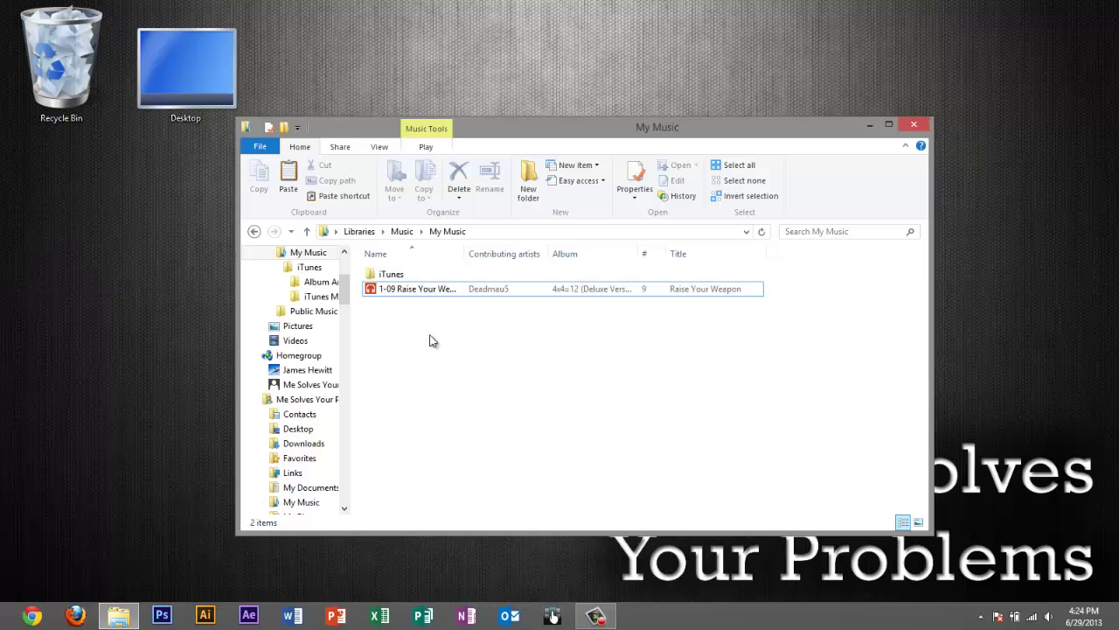
key(Delete)
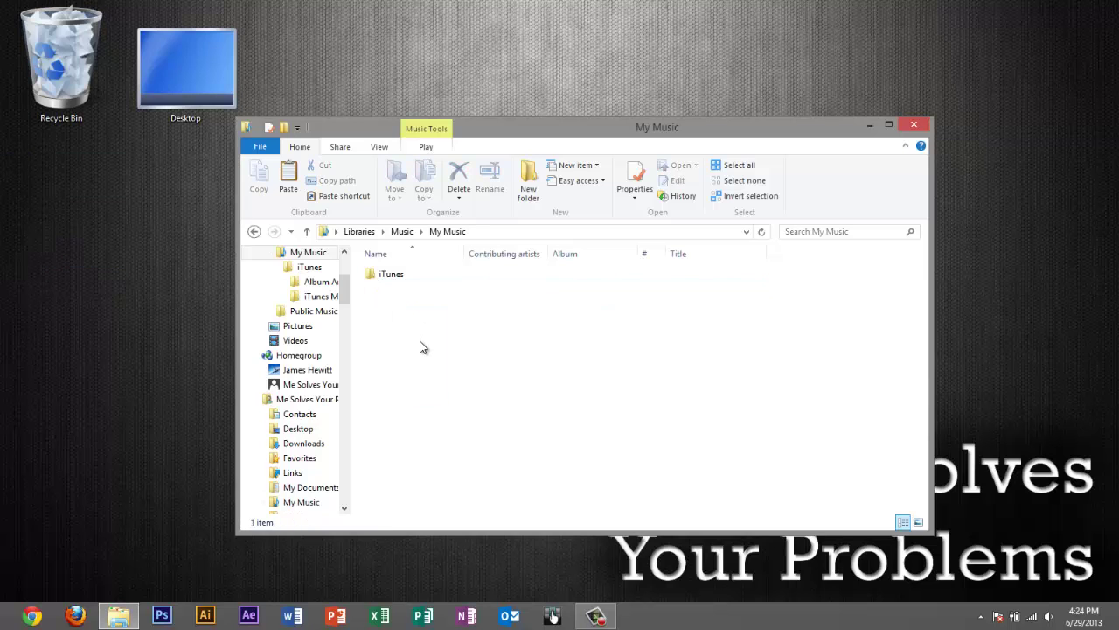
- Close the My Music window with Alt+F4
key(alt+F4)
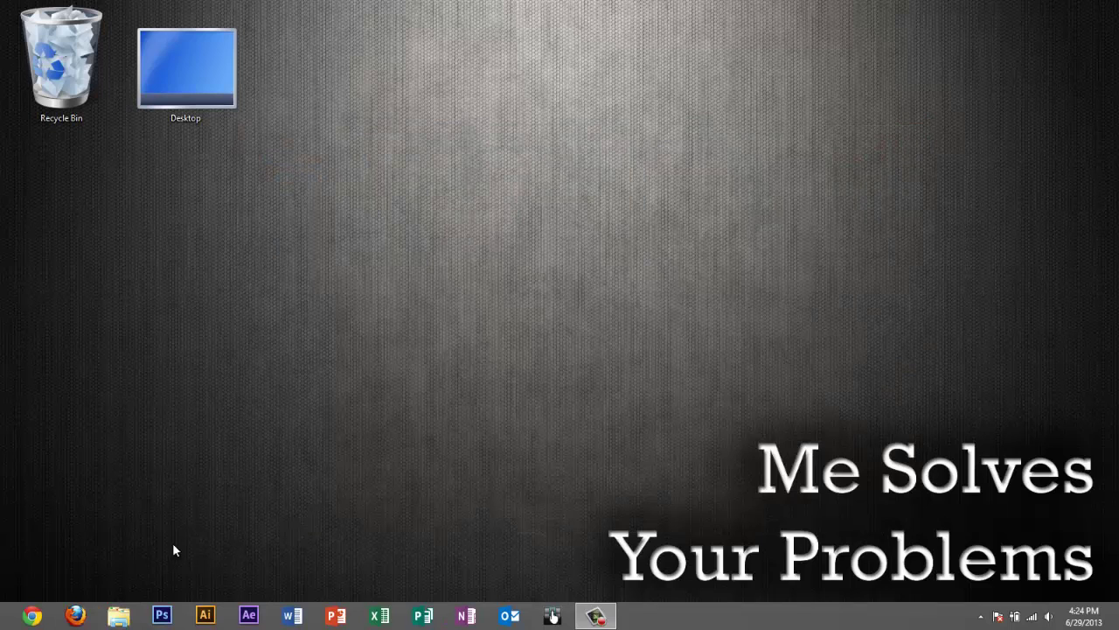